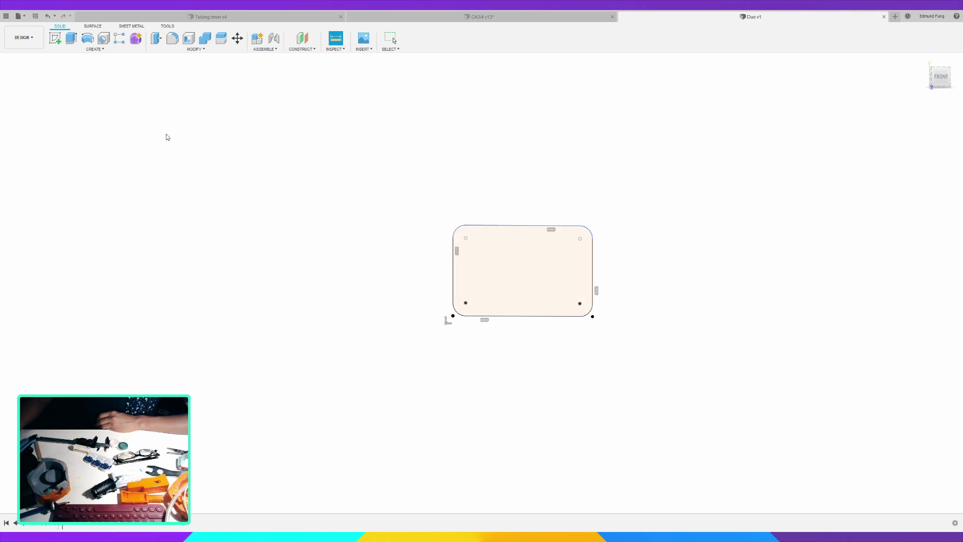
Step: Double-click the rounded-rectangle sketch to enter Edit Sketch mode
{"action": "double_click", "coordinate": [451, 267]}
Step: Describe that browsers like Edge Chromium and Chrome can't be captured, and submit the bug report
{"action": "key", "text": "Return"}
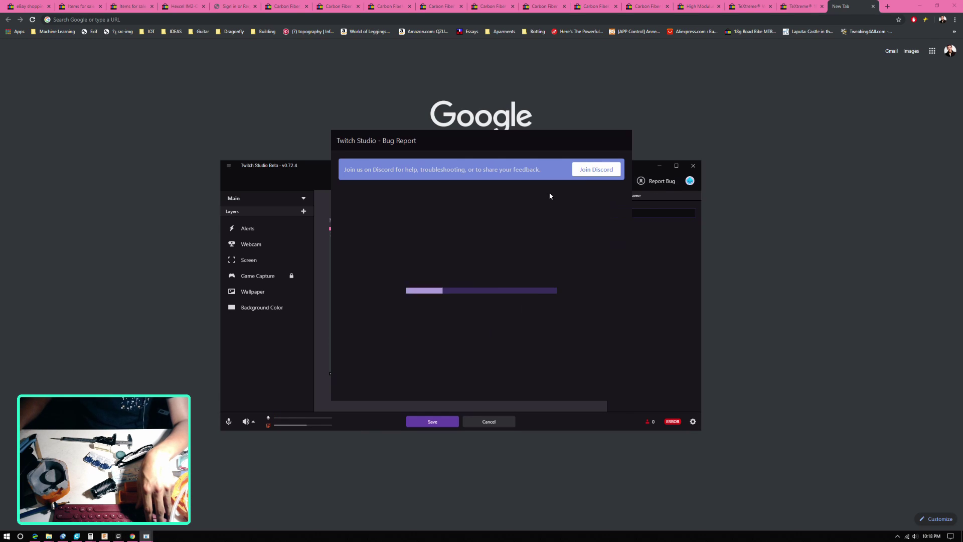
{"action": "key", "text": "BackSpace"}
{"action": "key", "text": "BackSpace"}
{"action": "key", "text": "BackSpace"}
{"action": "type", "text": "not seem to capture web browsers. "}
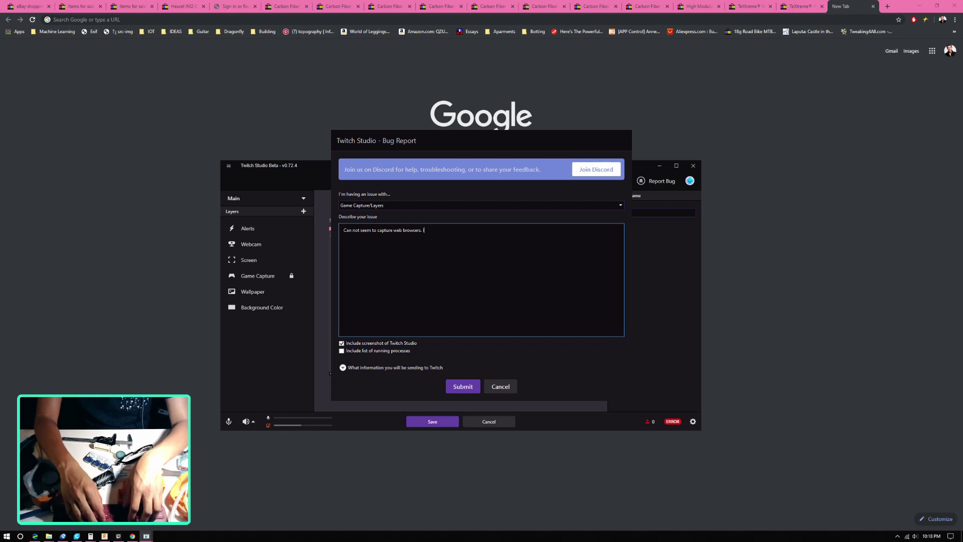
{"action": "type", "text": "I tried both beta Edge Chromium and Chrome"}
{"action": "left_click", "coordinate": [463, 387]}
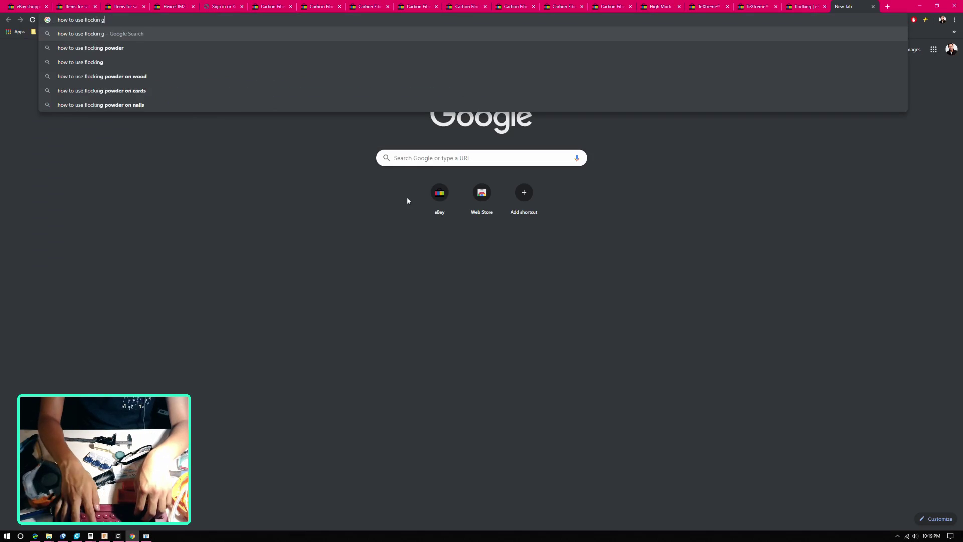
Step: Read through the woodcraft flocking blog, glancing at the eBay flocking results tab
{"action": "scroll", "coordinate": [243, 286], "scroll_direction": "down", "scroll_amount": 7}
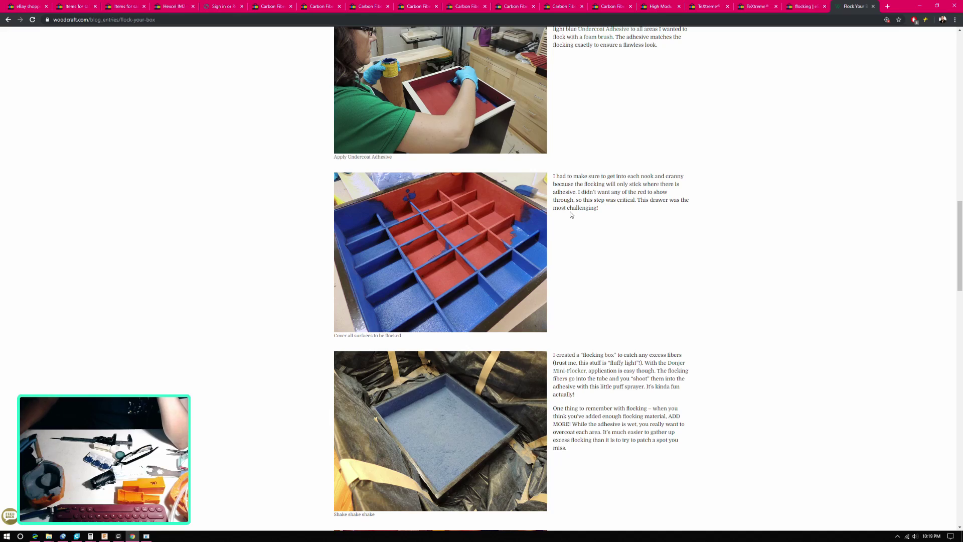
{"action": "scroll", "coordinate": [585, 421], "scroll_direction": "down", "scroll_amount": 7}
{"action": "scroll", "coordinate": [585, 421], "scroll_direction": "down", "scroll_amount": 2}
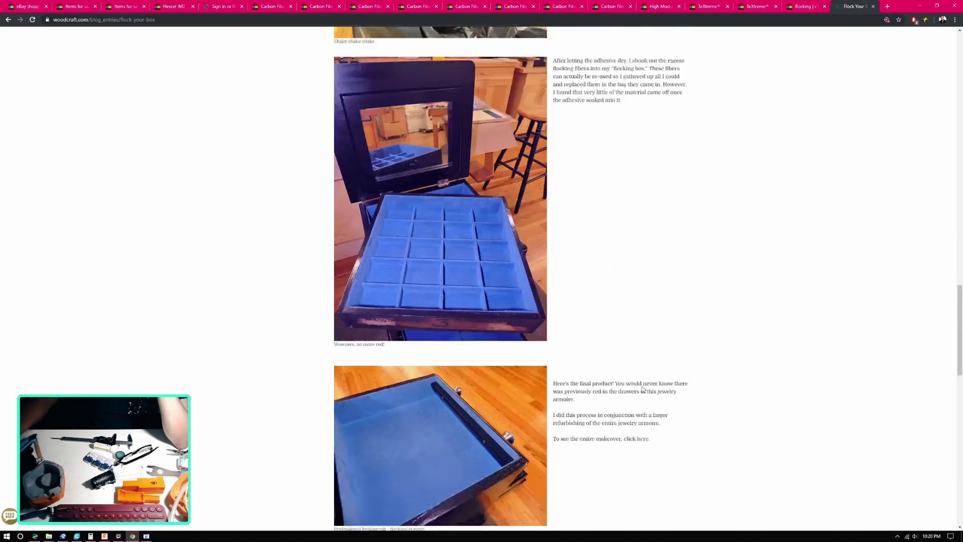
{"action": "key", "text": "ctrl+shift+Tab"}
{"action": "scroll", "coordinate": [424, 351], "scroll_direction": "down", "scroll_amount": 2}
{"action": "scroll", "coordinate": [425, 351], "scroll_direction": "up", "scroll_amount": 10}
{"action": "key", "text": "ctrl+Tab"}
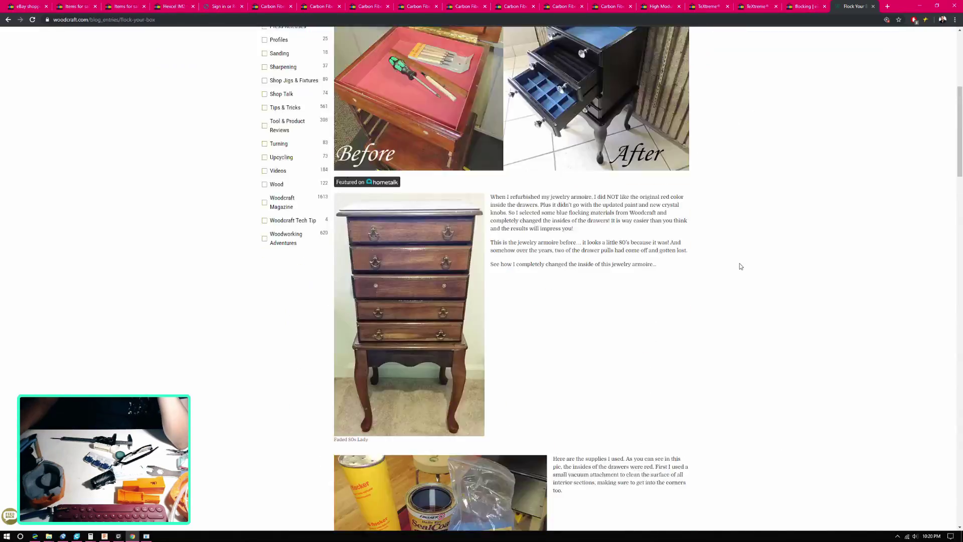
{"action": "scroll", "coordinate": [574, 277], "scroll_direction": "down", "scroll_amount": 4}
{"action": "scroll", "coordinate": [536, 357], "scroll_direction": "down", "scroll_amount": 2}
Step: Search 'adhesive for flocking' and preview a flock adhesive result page
{"action": "key", "text": "ctrl+l"}
{"action": "type", "text": "adhesive for flocking"}
{"action": "key", "text": "Return"}
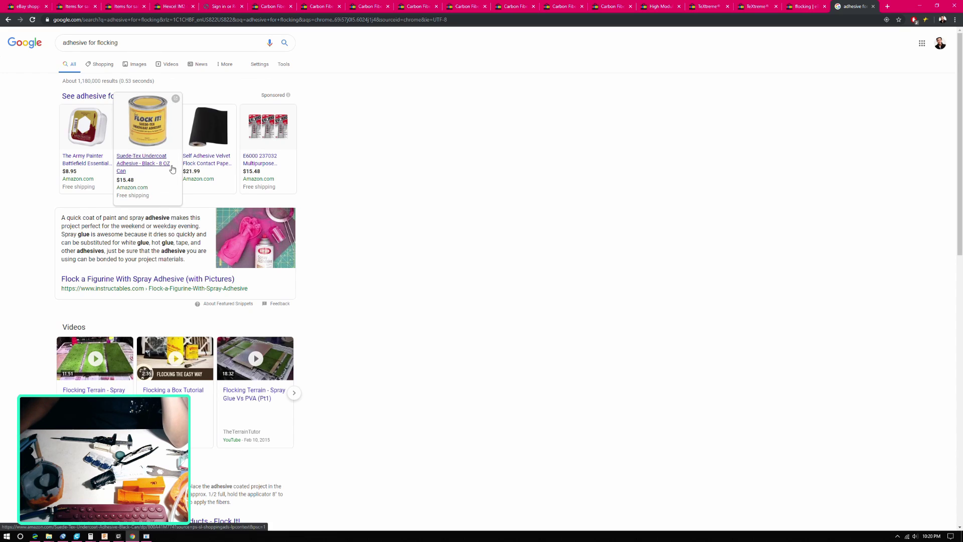
{"action": "scroll", "coordinate": [151, 160], "scroll_direction": "down", "scroll_amount": 2}
{"action": "left_click", "coordinate": [241, 445]}
{"action": "key", "text": "alt+Left"}
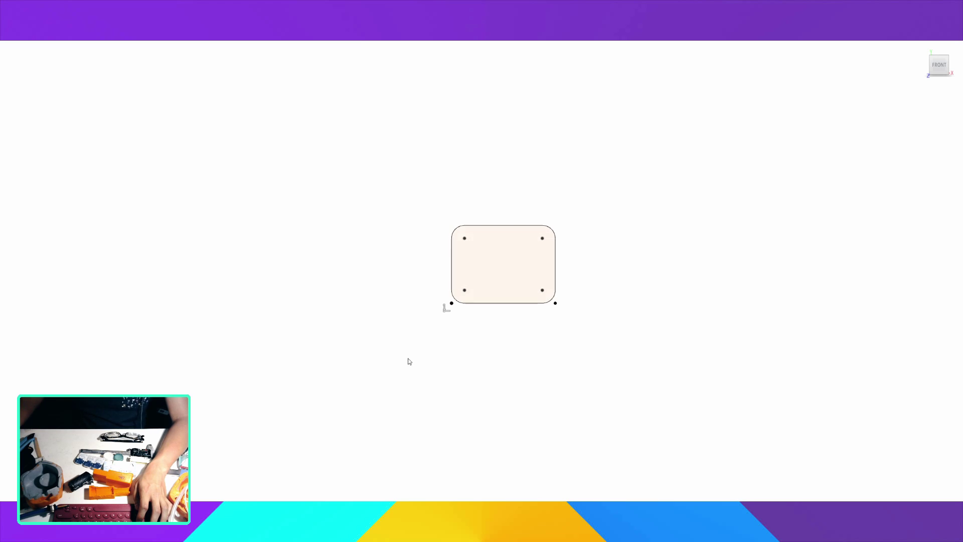
Step: Orbit around the sketch and dismiss the unfinished 40 mm width dimension
{"action": "mouse_move", "coordinate": [410, 361]}
{"action": "middle_mouse_down", "text": "shift"}
{"action": "mouse_move", "coordinate": [316, 267]}
{"action": "mouse_move", "coordinate": [254, 269]}
{"action": "middle_mouse_up", "text": "shift"}
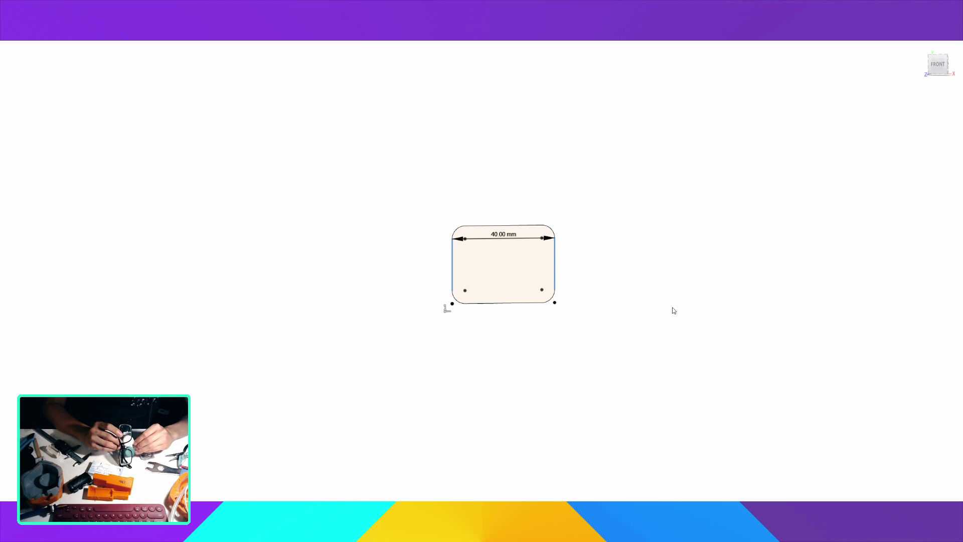
{"action": "key", "text": "Escape"}
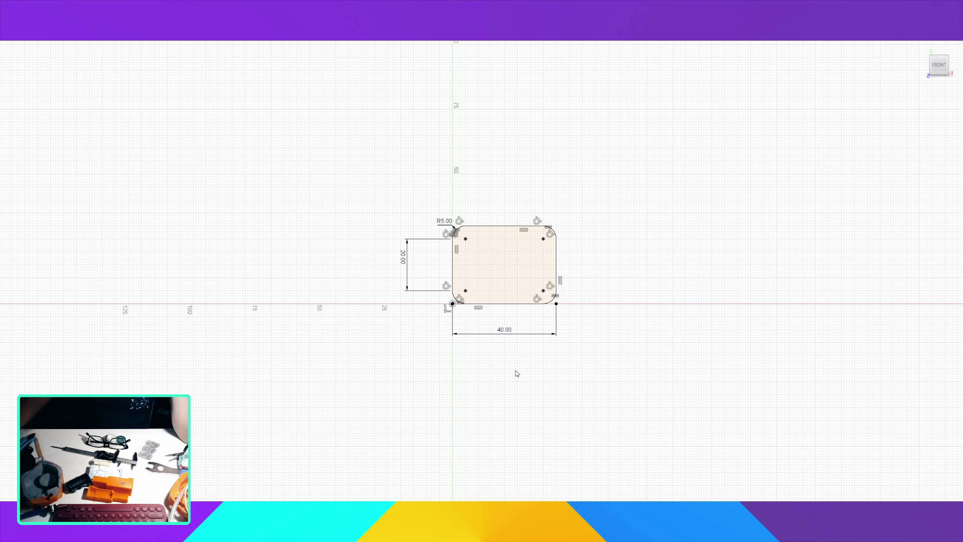
Step: Dimension the rectangle's bottom width at 47 and change the corner radius to 2
{"action": "left_click", "coordinate": [472, 303]}
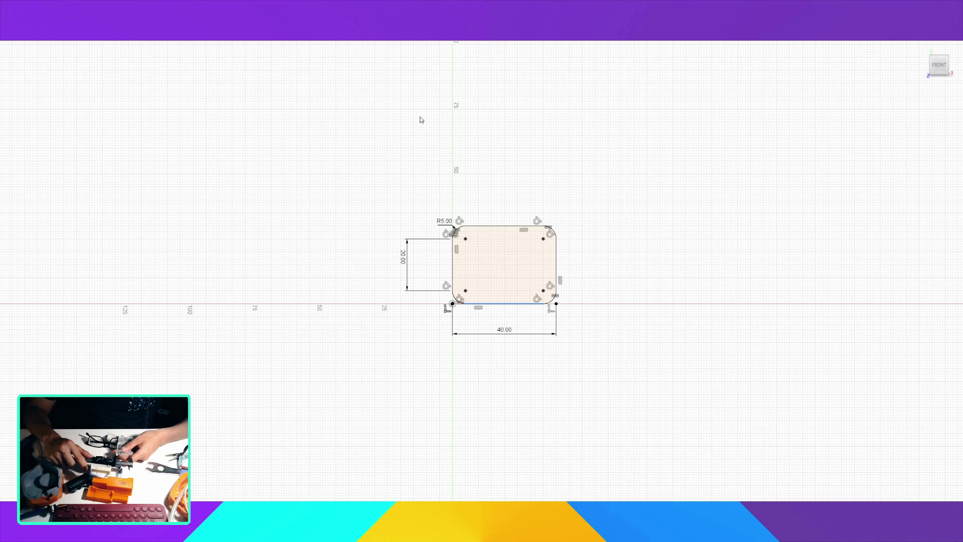
{"action": "left_click", "coordinate": [506, 374]}
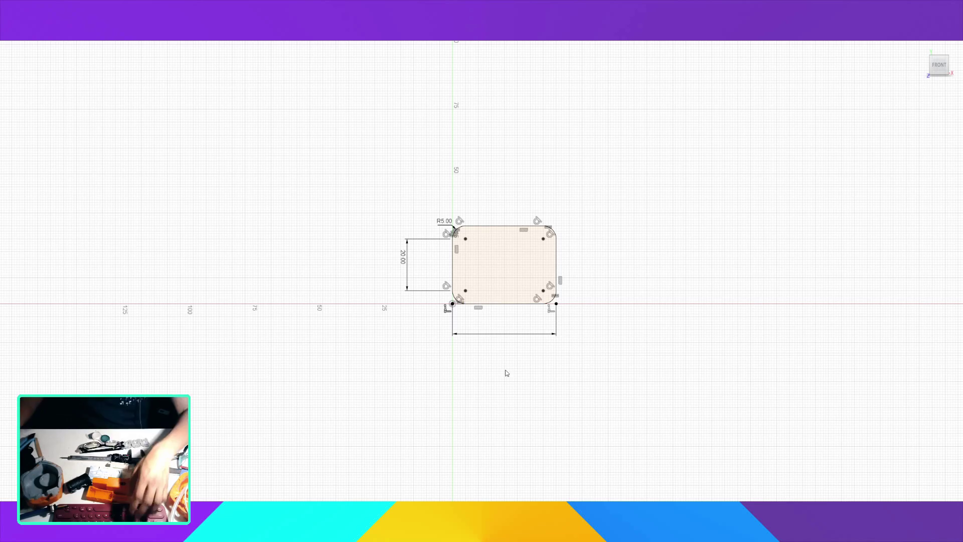
{"action": "type", "text": "47"}
{"action": "key", "text": "Return"}
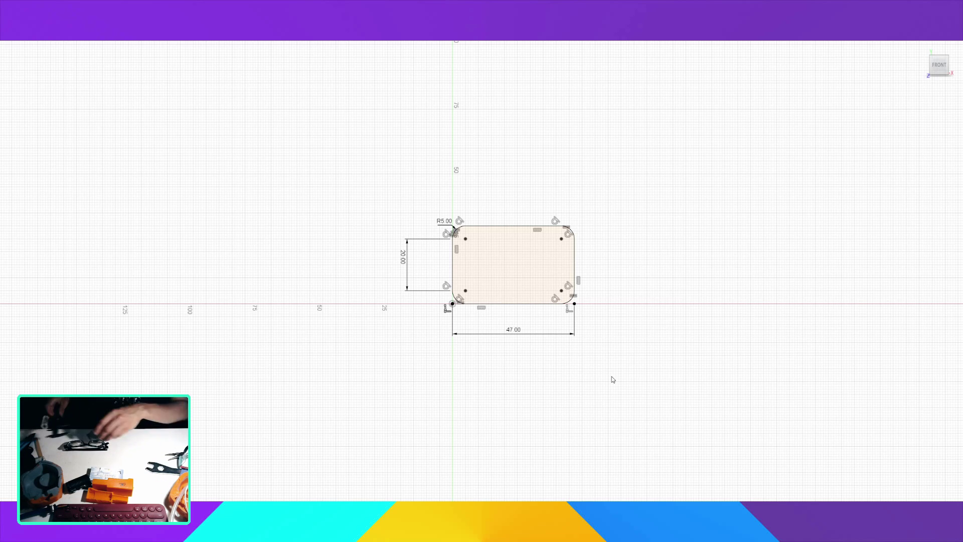
{"action": "double_click", "coordinate": [445, 221]}
{"action": "type", "text": "2"}
{"action": "key", "text": "Return"}
{"action": "scroll", "coordinate": [499, 263], "scroll_direction": "up", "scroll_amount": 2}
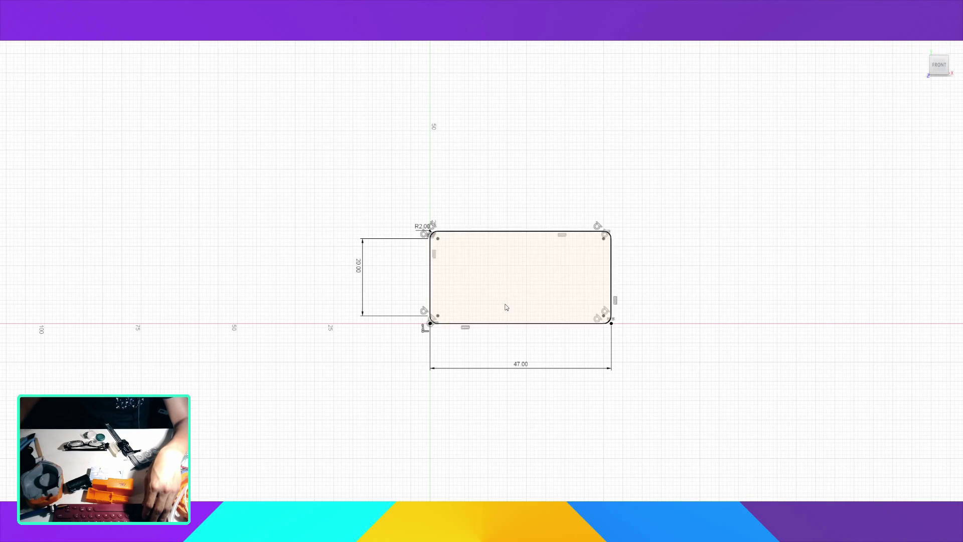
Step: Change the rectangle's height to 30 and its width to 50
{"action": "double_click", "coordinate": [358, 266]}
{"action": "type", "text": "30"}
{"action": "key", "text": "Return"}
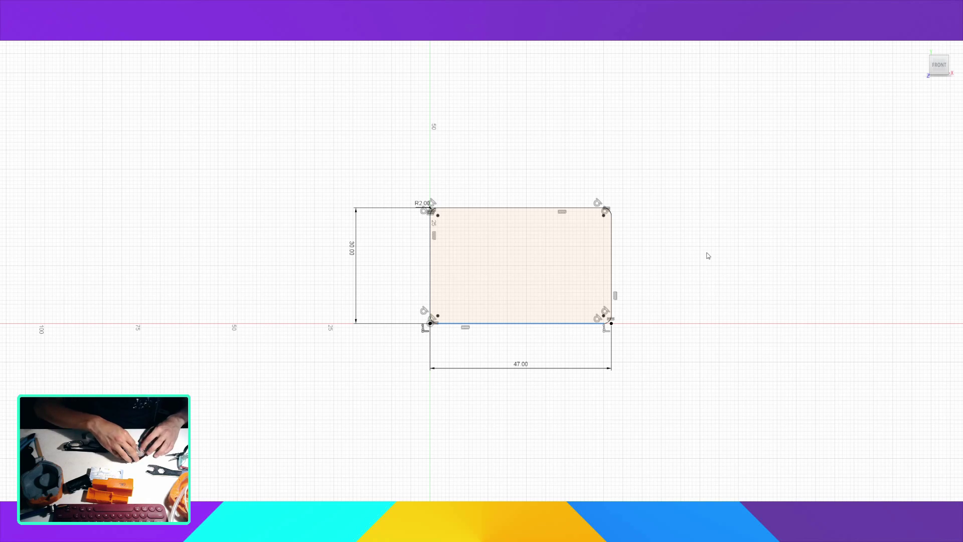
{"action": "double_click", "coordinate": [520, 364]}
{"action": "type", "text": "50"}
{"action": "key", "text": "Return"}
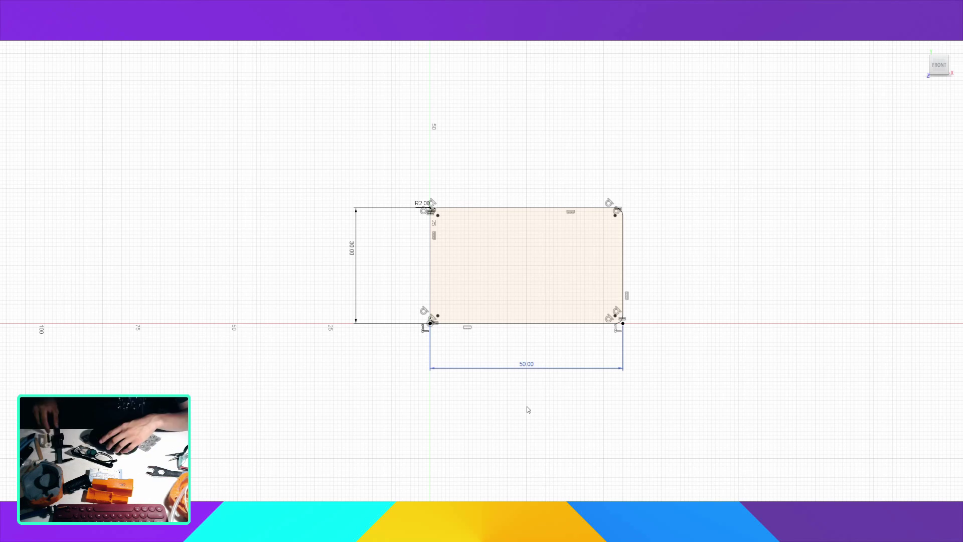
{"action": "left_click", "coordinate": [528, 410]}
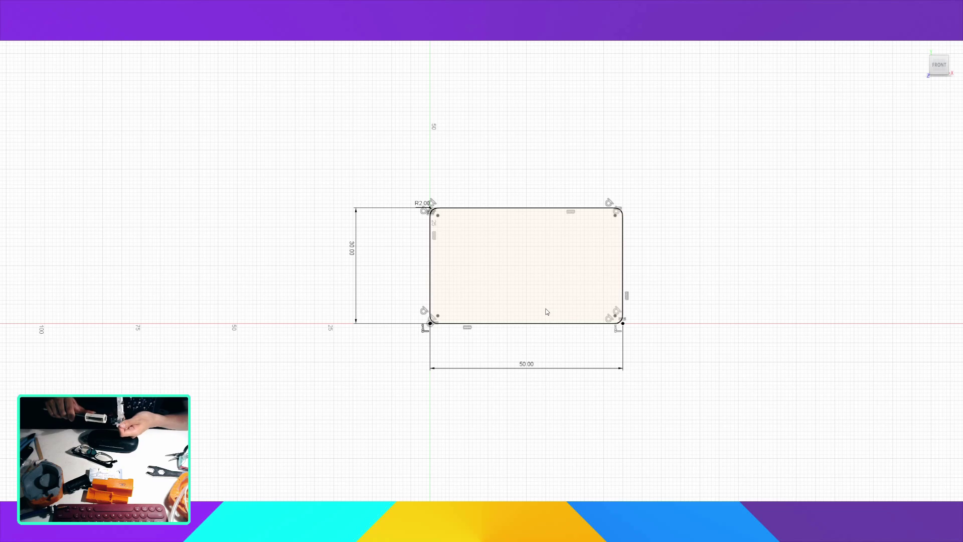
{"action": "scroll", "coordinate": [586, 334], "scroll_direction": "down", "scroll_amount": 1}
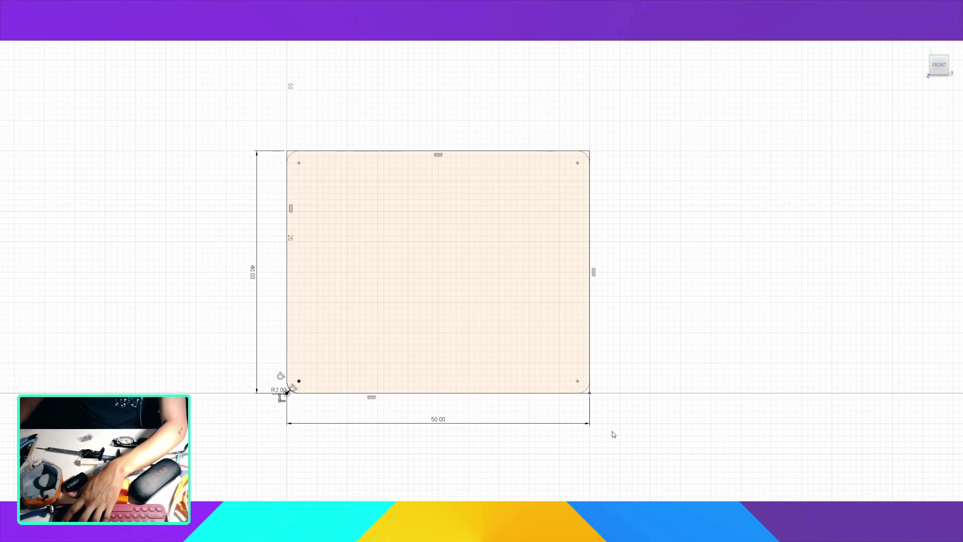
Step: Fillet the bottom-right corner, pick the top-left corner, and tilt the view
{"action": "left_click", "coordinate": [590, 393]}
{"action": "key", "text": "Return"}
{"action": "left_click", "coordinate": [287, 151]}
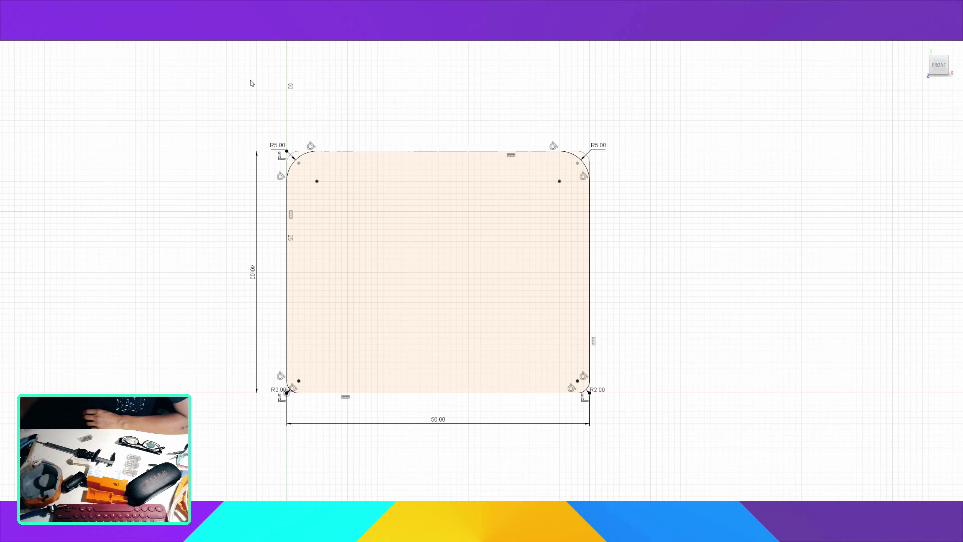
{"action": "middle_click_drag", "start_coordinate": [612, 316], "coordinate": [677, 336], "text": "shift"}
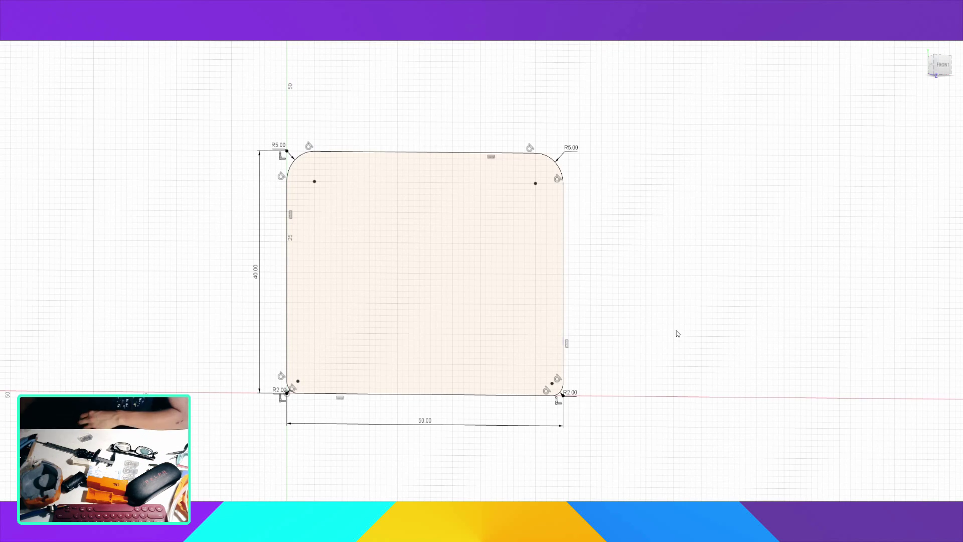
Step: Draw a base rectangle along the bottom and an arching five-point spline over it
{"action": "left_click", "coordinate": [309, 385]}
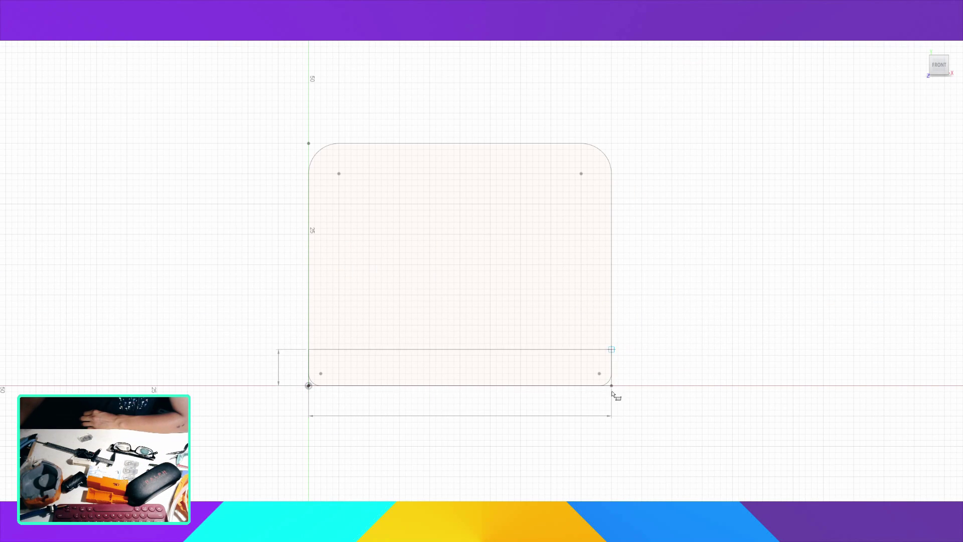
{"action": "left_click", "coordinate": [611, 328]}
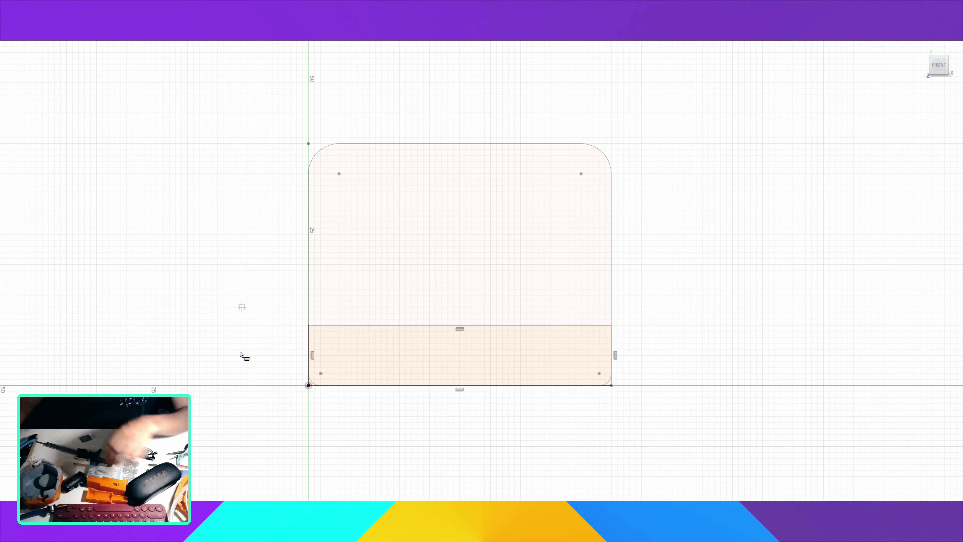
{"action": "left_click", "coordinate": [309, 325]}
{"action": "left_click", "coordinate": [339, 222]}
{"action": "left_click", "coordinate": [459, 199]}
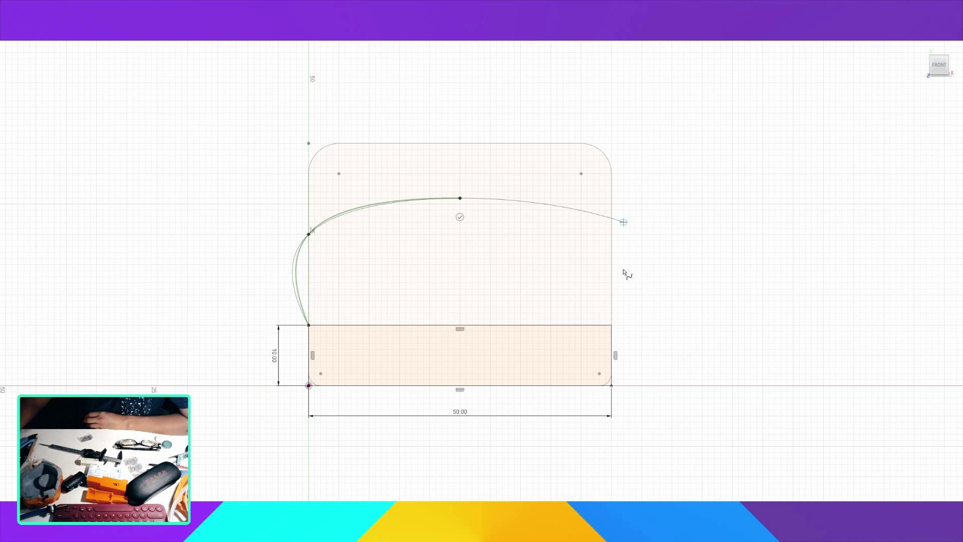
{"action": "left_click", "coordinate": [612, 234]}
{"action": "left_click", "coordinate": [611, 325]}
{"action": "key", "text": "Return"}
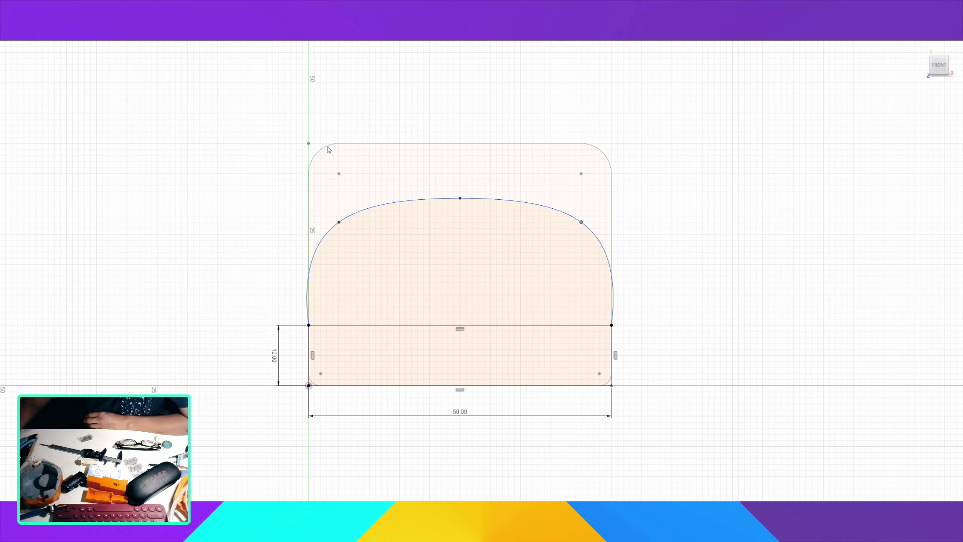
Step: Dimension the arch's peak 30 mm above the base line
{"action": "left_click", "coordinate": [317, 236]}
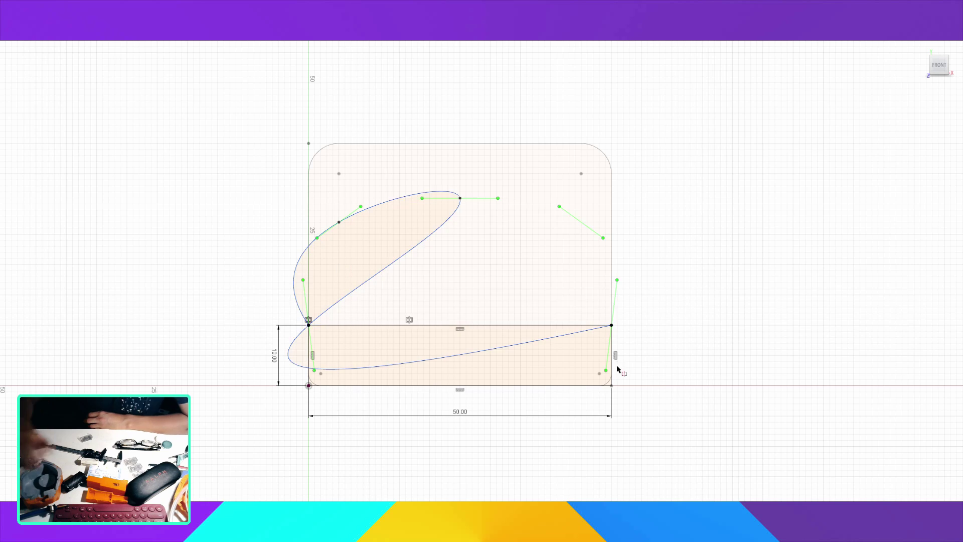
{"action": "left_click", "coordinate": [460, 198]}
{"action": "left_click", "coordinate": [460, 325]}
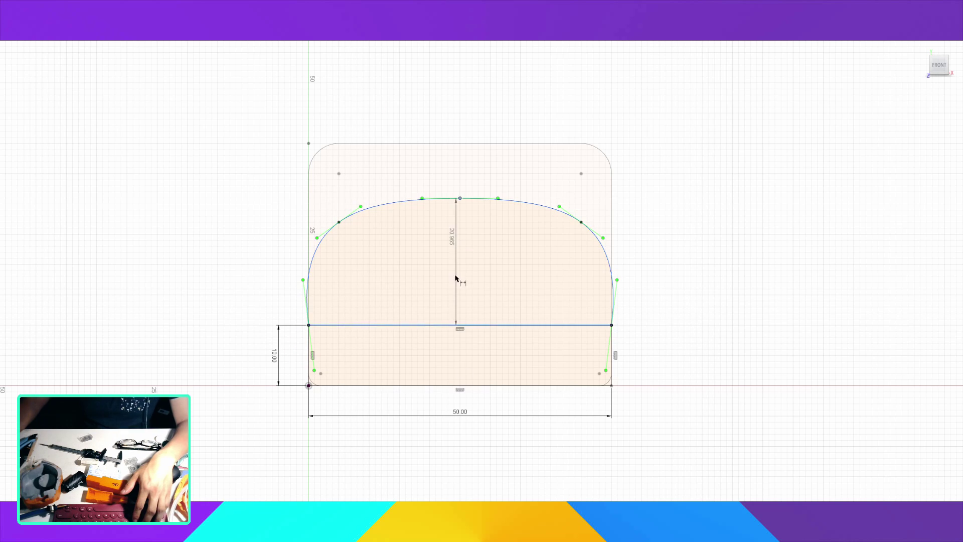
{"action": "left_click", "coordinate": [707, 226]}
{"action": "type", "text": "30"}
{"action": "key", "text": "Return"}
Step: Try reshaping the arch, then undo back to remove the lopsided spline
{"action": "left_click", "coordinate": [307, 284]}
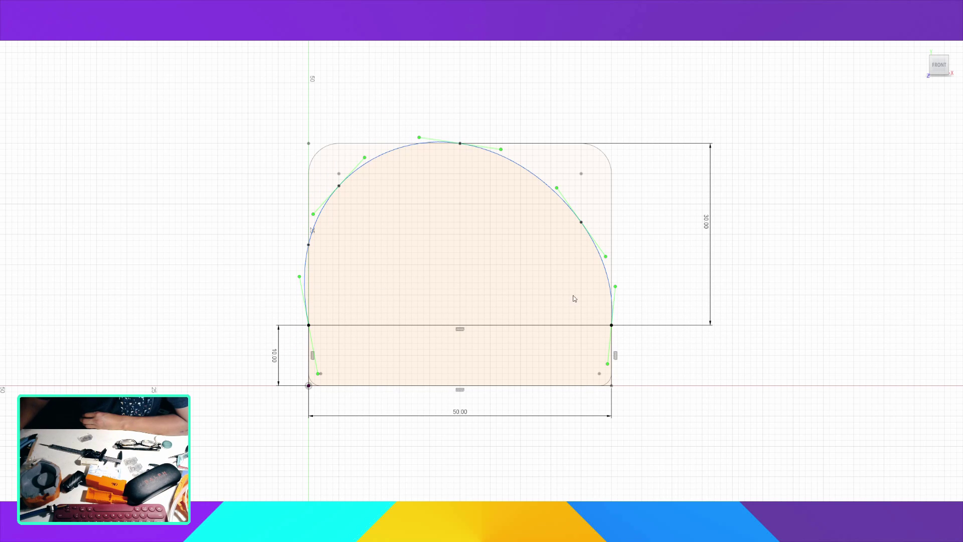
{"action": "key", "text": "ctrl+z"}
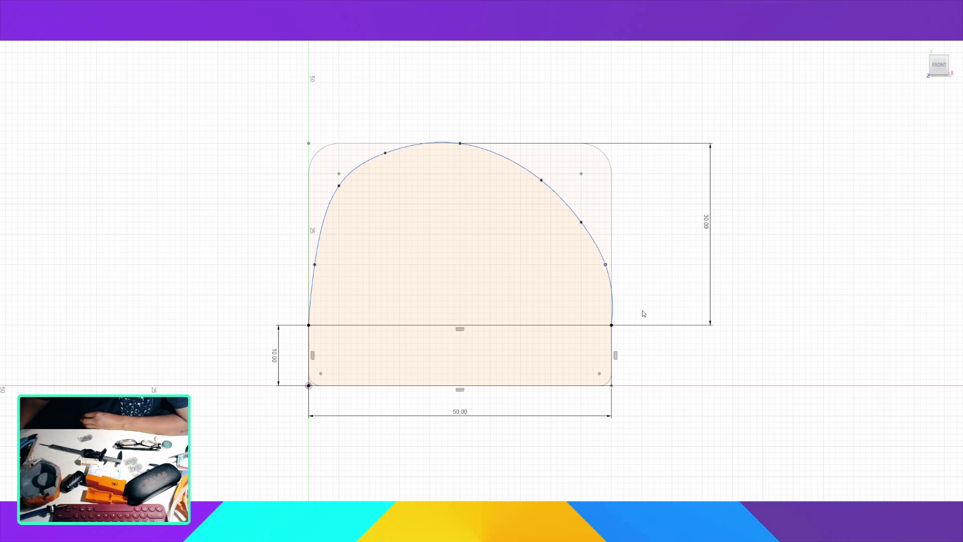
{"action": "key", "text": "ctrl+z"}
{"action": "key", "text": "ctrl+z"}
{"action": "key", "text": "ctrl+y"}
{"action": "key", "text": "ctrl+y"}
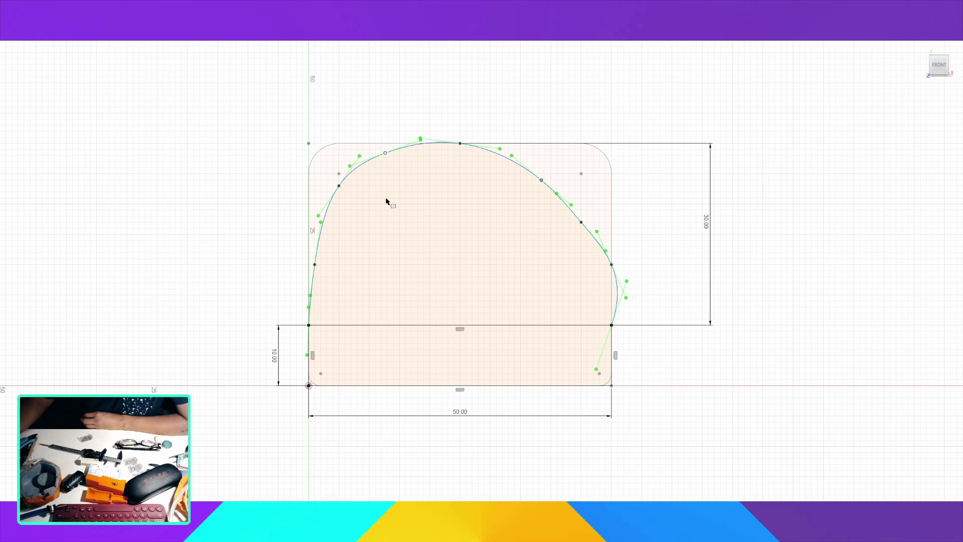
{"action": "key", "text": "ctrl+z"}
{"action": "key", "text": "ctrl+y"}
{"action": "key", "text": "ctrl+y"}
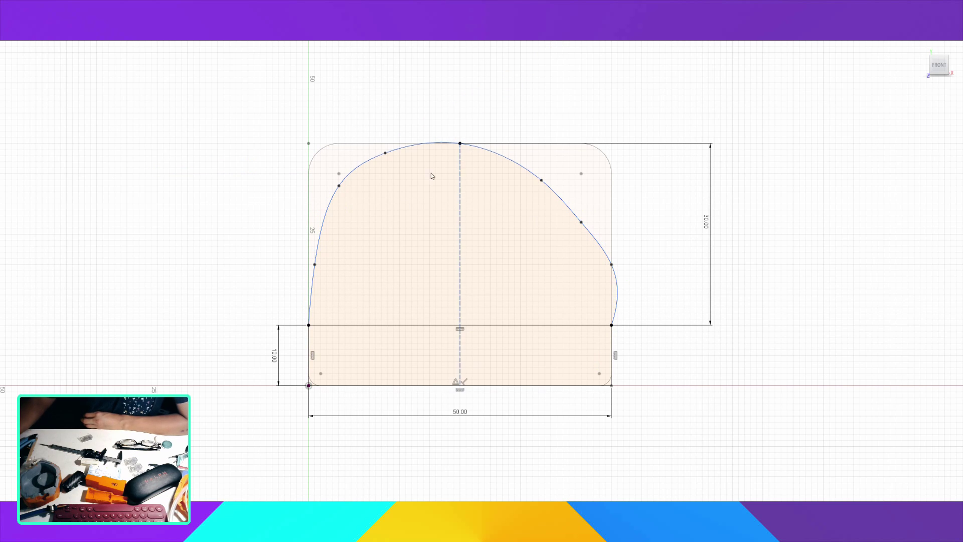
{"action": "key", "text": "ctrl+z"}
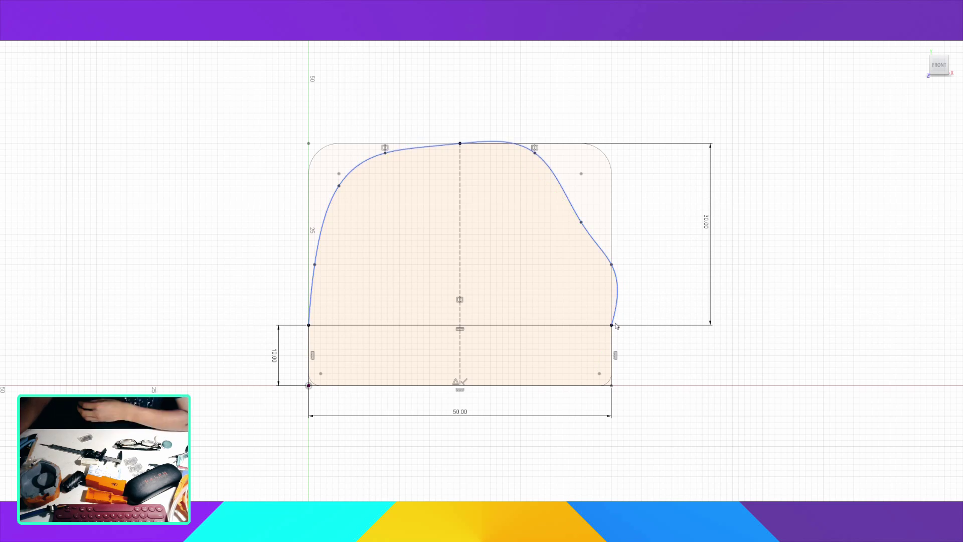
{"action": "key", "text": "ctrl+z"}
Step: Redraw a half-arch spline from the left corner to the centre line's top and smooth its handles
{"action": "left_click", "coordinate": [309, 325]}
{"action": "left_click", "coordinate": [322, 252]}
{"action": "left_click", "coordinate": [345, 210]}
{"action": "left_click", "coordinate": [424, 149]}
{"action": "left_click", "coordinate": [459, 143]}
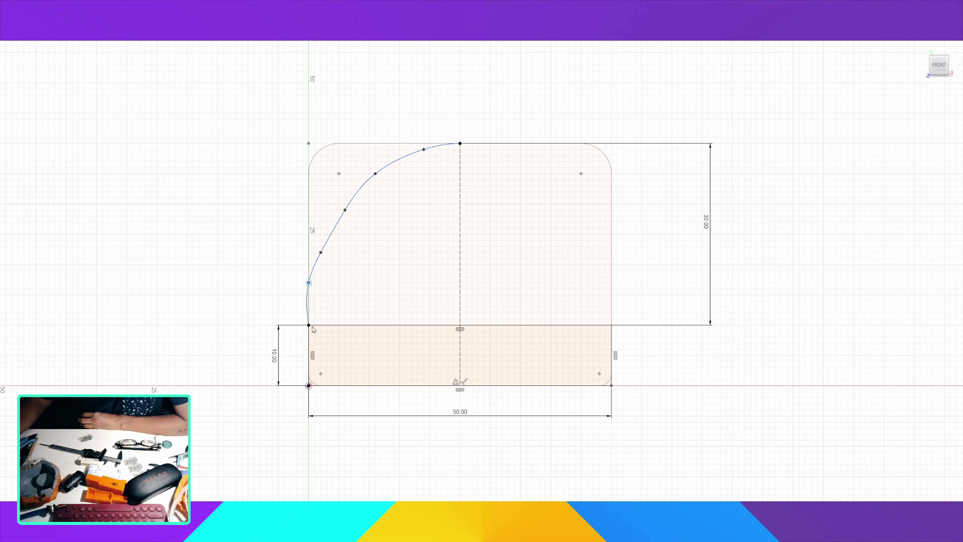
{"action": "left_click_drag", "start_coordinate": [312, 326], "coordinate": [312, 321]}
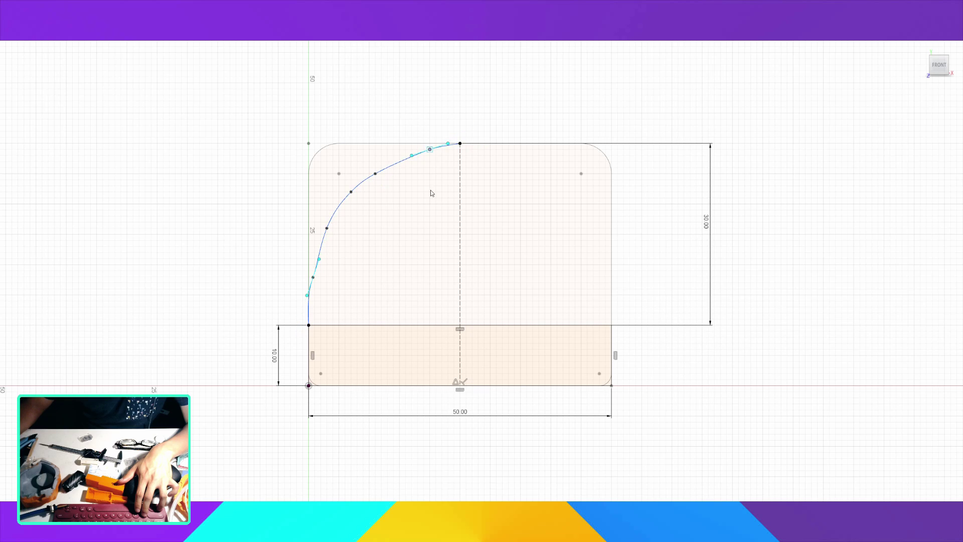
{"action": "left_click_drag", "start_coordinate": [431, 193], "coordinate": [400, 196]}
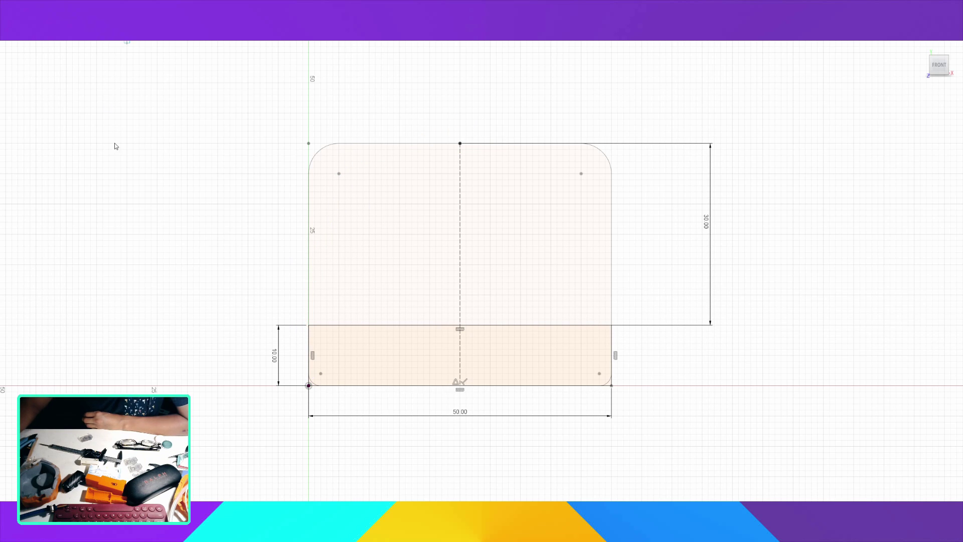
{"action": "key", "text": "Escape"}
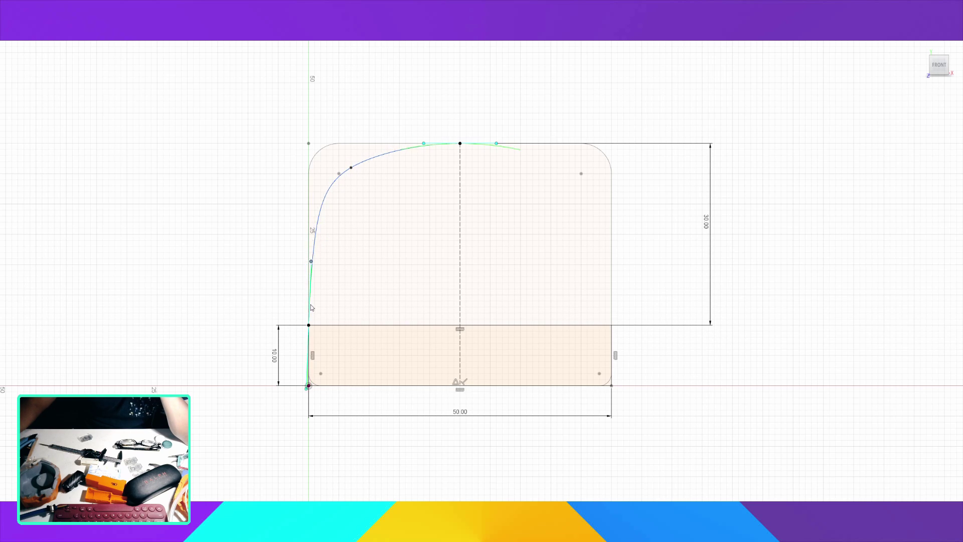
{"action": "left_click", "coordinate": [422, 151]}
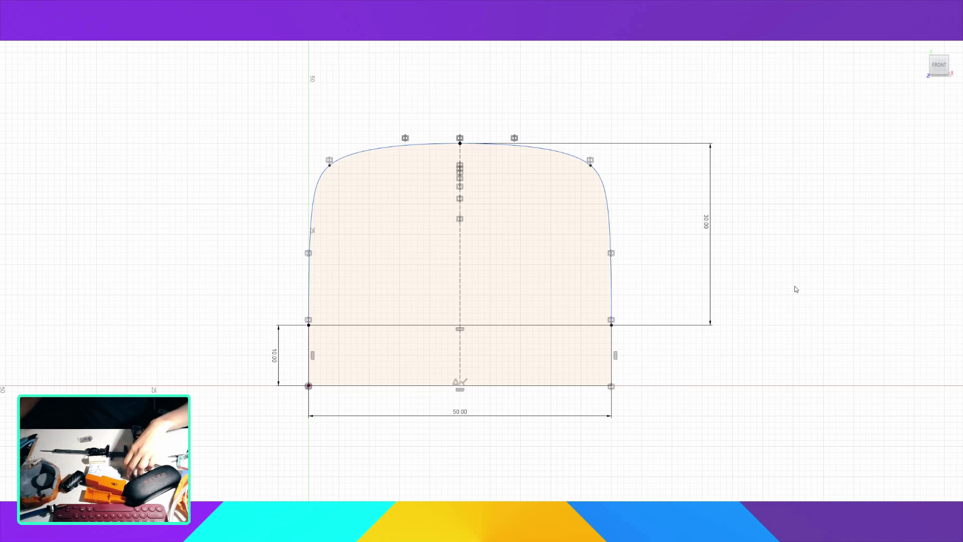
{"action": "scroll", "coordinate": [592, 324], "scroll_direction": "down", "scroll_amount": 5}
{"action": "scroll", "coordinate": [588, 327], "scroll_direction": "down", "scroll_amount": 1}
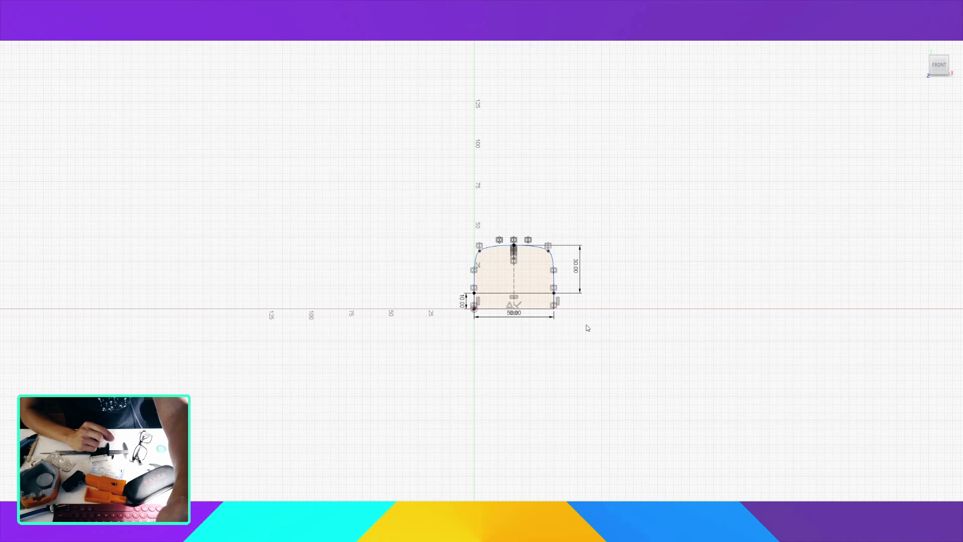
{"action": "scroll", "coordinate": [551, 321], "scroll_direction": "up", "scroll_amount": 5}
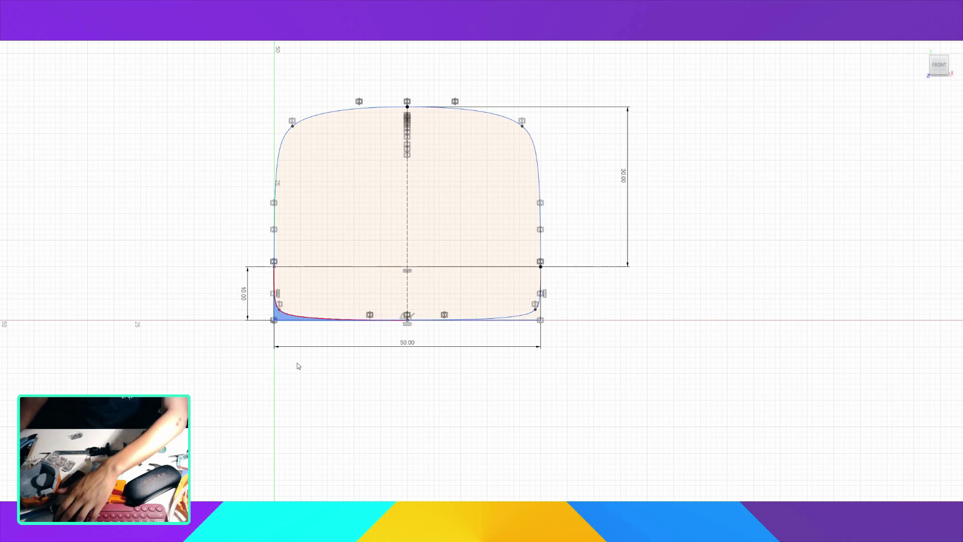
Step: Dimension the base section's 10 mm height and finish the sketch
{"action": "scroll", "coordinate": [188, 349], "scroll_direction": "up", "scroll_amount": 3}
{"action": "scroll", "coordinate": [450, 329], "scroll_direction": "down", "scroll_amount": 3}
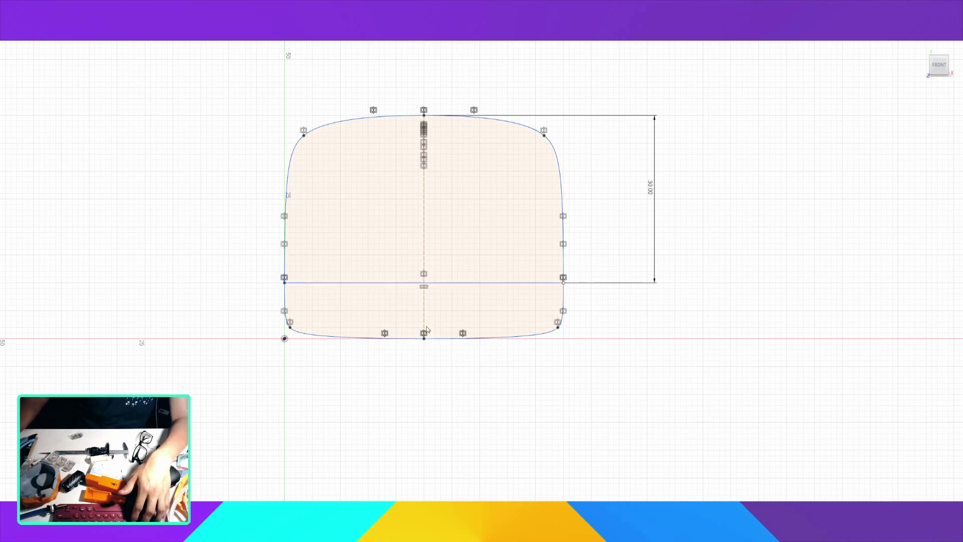
{"action": "left_click", "coordinate": [655, 374]}
{"action": "scroll", "coordinate": [606, 399], "scroll_direction": "down", "scroll_amount": 5}
{"action": "scroll", "coordinate": [599, 361], "scroll_direction": "up", "scroll_amount": 2}
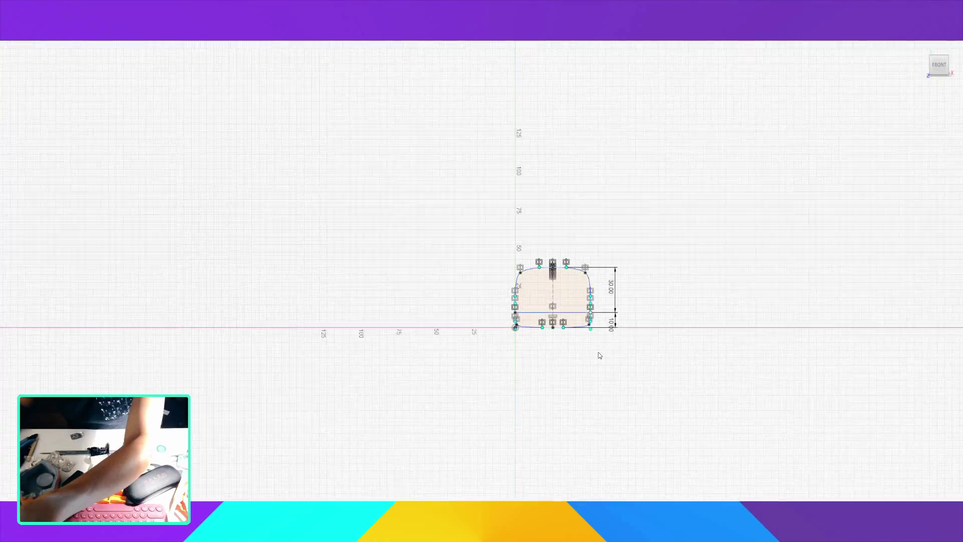
{"action": "scroll", "coordinate": [597, 355], "scroll_direction": "up", "scroll_amount": 1}
{"action": "scroll", "coordinate": [597, 354], "scroll_direction": "down", "scroll_amount": 1}
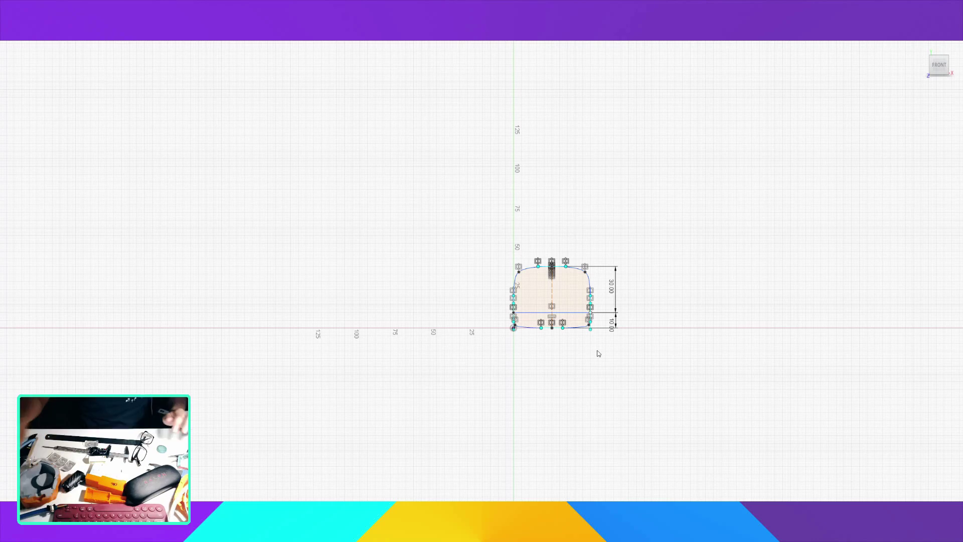
{"action": "scroll", "coordinate": [600, 321], "scroll_direction": "up", "scroll_amount": 3}
{"action": "left_click", "coordinate": [853, 30]}
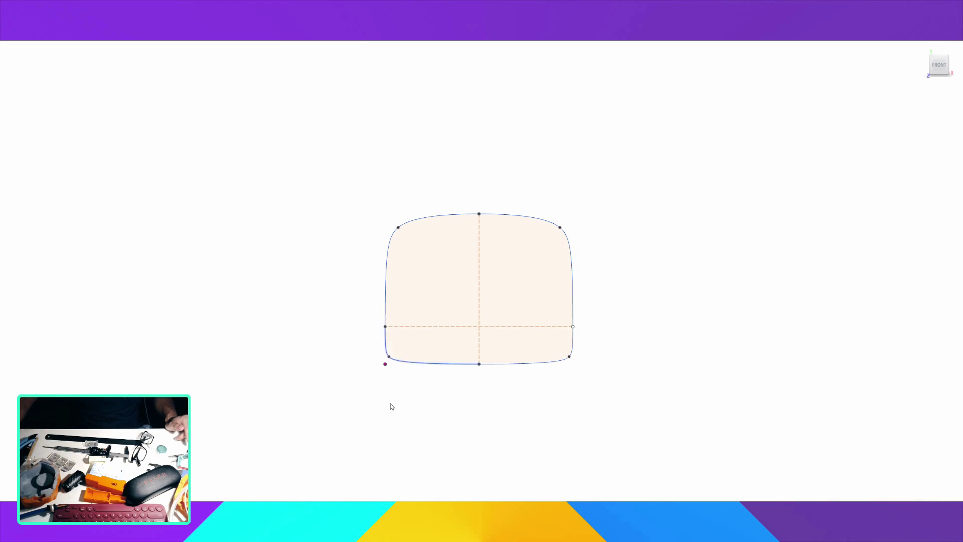
Step: Reopen the profile sketch and zoom around to review it
{"action": "left_click", "coordinate": [427, 451]}
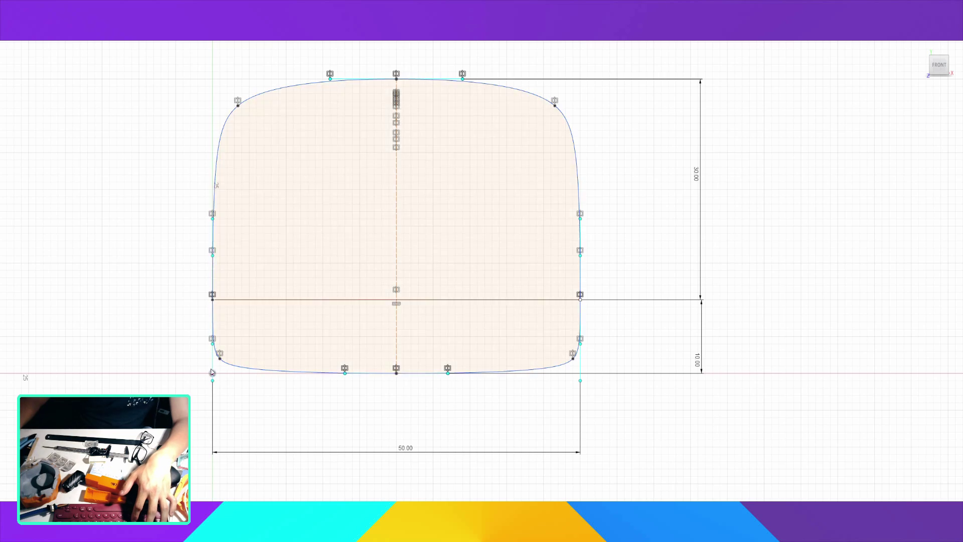
{"action": "scroll", "coordinate": [235, 336], "scroll_direction": "up", "scroll_amount": 4}
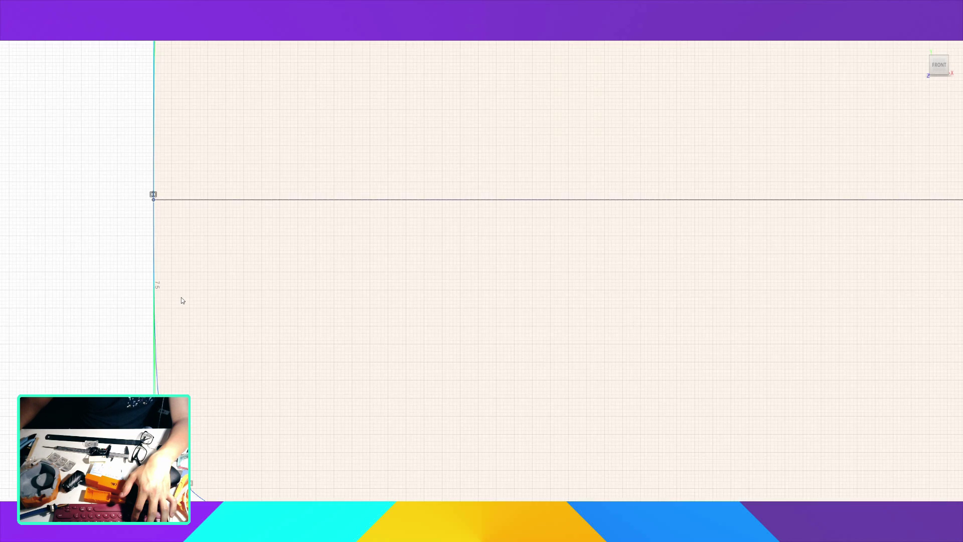
{"action": "scroll", "coordinate": [181, 291], "scroll_direction": "down", "scroll_amount": 3}
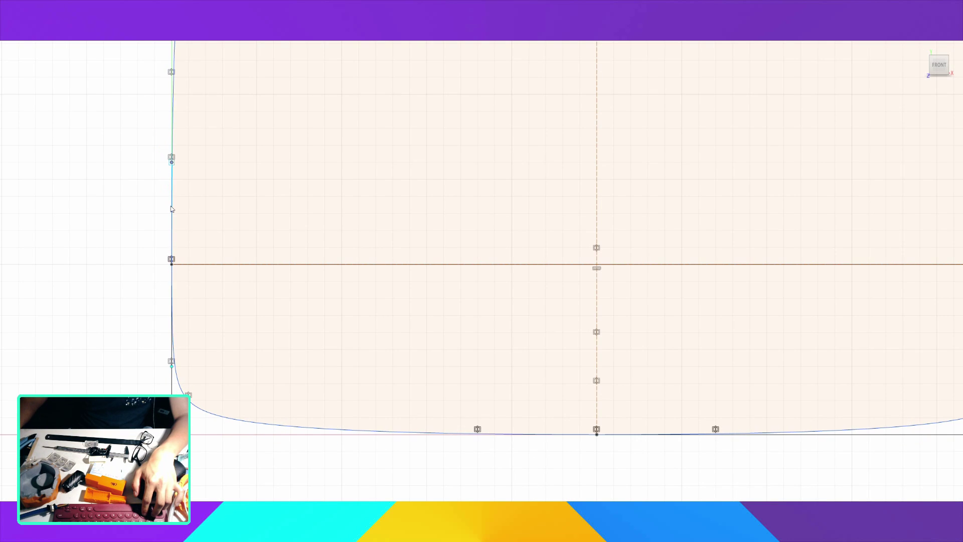
{"action": "scroll", "coordinate": [163, 221], "scroll_direction": "down", "scroll_amount": 3}
{"action": "scroll", "coordinate": [163, 221], "scroll_direction": "down", "scroll_amount": 1}
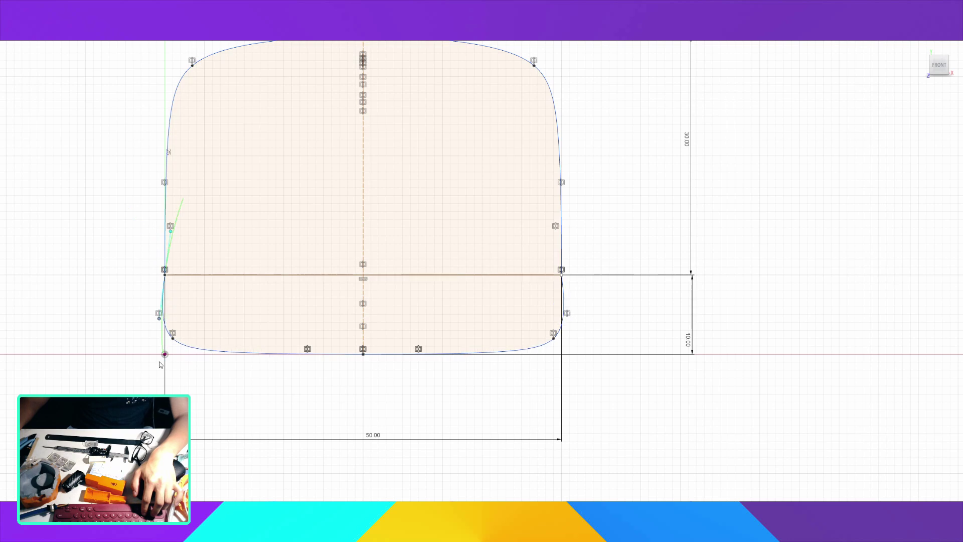
{"action": "scroll", "coordinate": [152, 344], "scroll_direction": "down", "scroll_amount": 2}
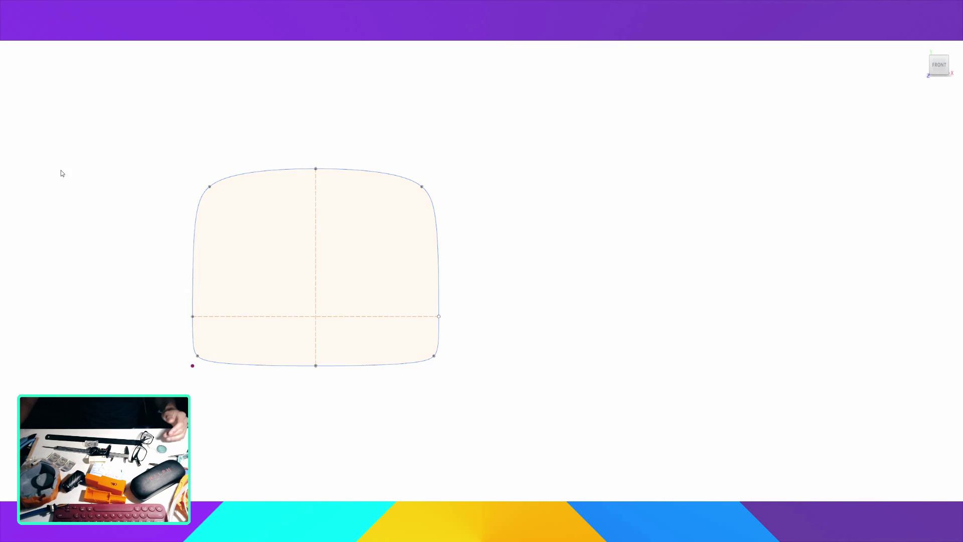
Step: Extrude the profile into a long bar, fillet its end edges, and orbit to inspect them
{"action": "key", "text": "e"}
{"action": "mouse_move", "coordinate": [293, 347]}
{"action": "middle_mouse_down", "text": "shift"}
{"action": "mouse_move", "coordinate": [441, 346]}
{"action": "mouse_move", "coordinate": [436, 365]}
{"action": "middle_mouse_up", "text": "shift"}
{"action": "left_click", "coordinate": [257, 217]}
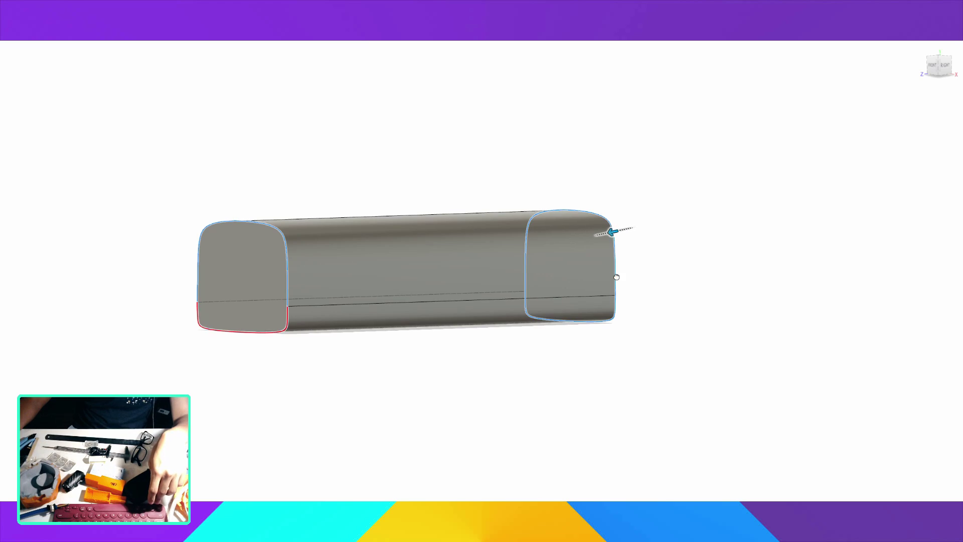
{"action": "key", "text": "f"}
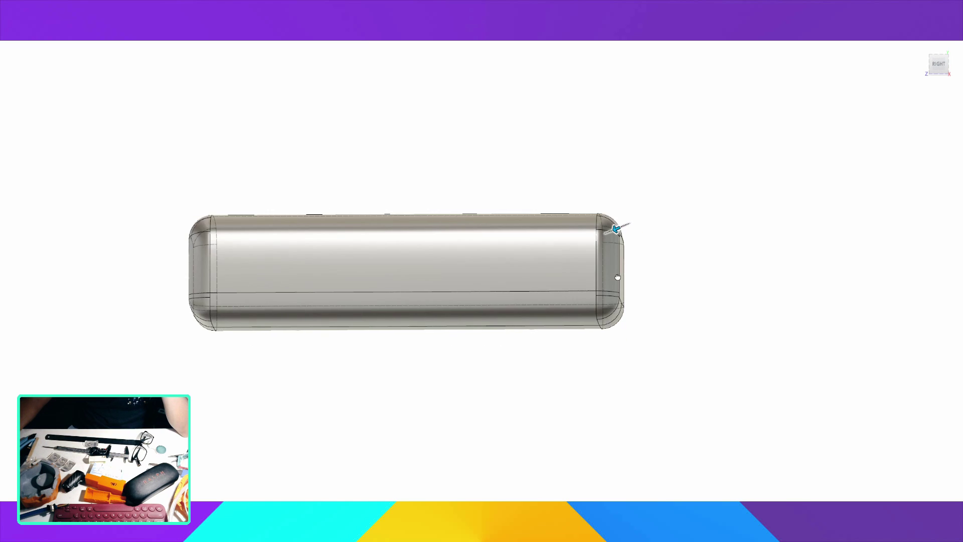
{"action": "mouse_move", "coordinate": [622, 334]}
{"action": "middle_mouse_down", "text": "shift"}
{"action": "mouse_move", "coordinate": [851, 237]}
{"action": "mouse_move", "coordinate": [761, 276]}
{"action": "mouse_move", "coordinate": [677, 361]}
{"action": "mouse_move", "coordinate": [673, 377]}
{"action": "mouse_move", "coordinate": [662, 355]}
{"action": "mouse_move", "coordinate": [672, 381]}
{"action": "middle_mouse_up", "text": "shift"}
{"action": "mouse_move", "coordinate": [588, 481]}
{"action": "middle_mouse_down", "text": "shift"}
{"action": "mouse_move", "coordinate": [571, 465]}
{"action": "mouse_move", "coordinate": [525, 494]}
{"action": "mouse_move", "coordinate": [438, 426]}
{"action": "mouse_move", "coordinate": [326, 251]}
{"action": "middle_mouse_up", "text": "shift"}
{"action": "middle_click_drag", "start_coordinate": [211, 81], "coordinate": [170, 137], "text": "shift"}
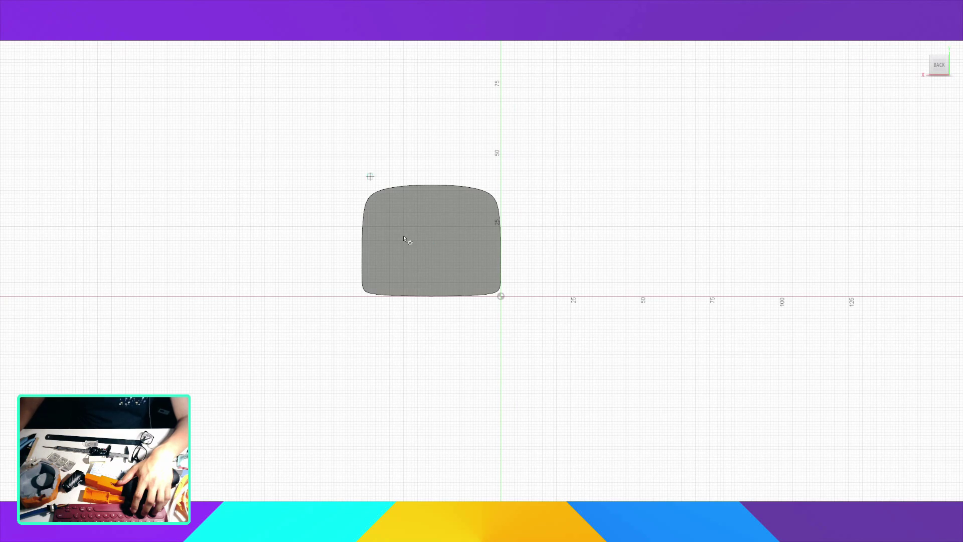
Step: Extrude the circle on the bar's end into a short disc and orbit to inspect it
{"action": "middle_click_drag", "start_coordinate": [405, 266], "coordinate": [694, 288], "text": "shift"}
{"action": "key", "text": "e"}
{"action": "left_click_drag", "start_coordinate": [642, 266], "coordinate": [688, 263]}
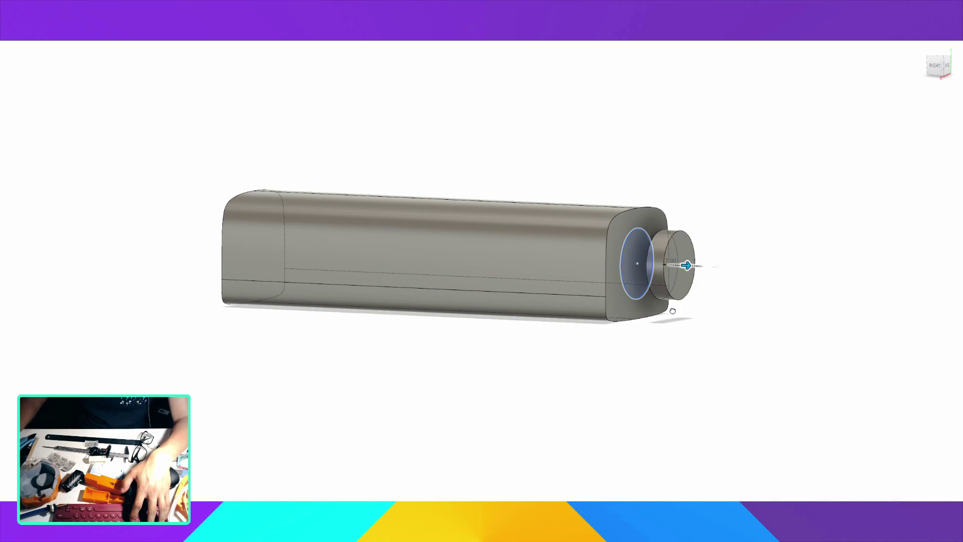
{"action": "key", "text": "Return"}
{"action": "middle_click_drag", "start_coordinate": [780, 303], "coordinate": [77, 155], "text": "shift"}
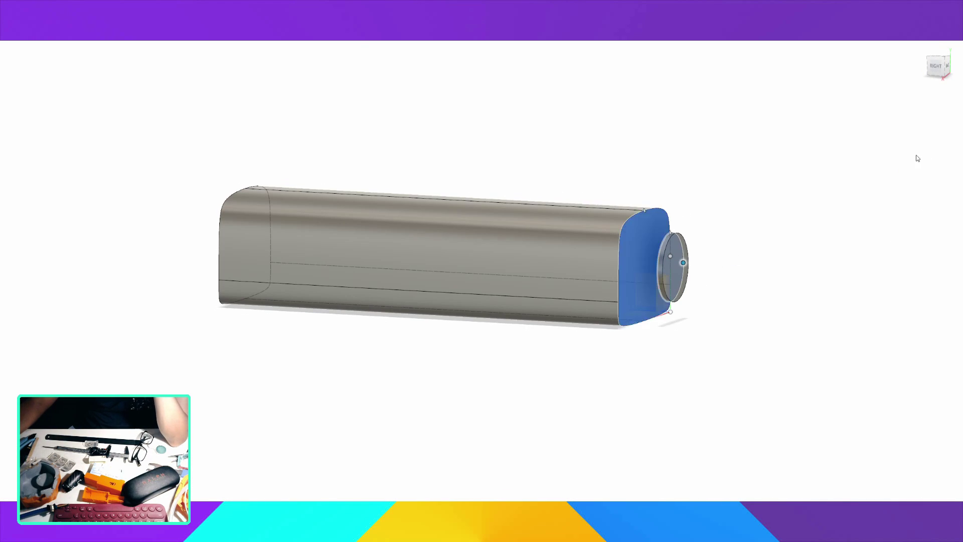
{"action": "middle_click_drag", "start_coordinate": [736, 301], "coordinate": [733, 299], "text": "shift"}
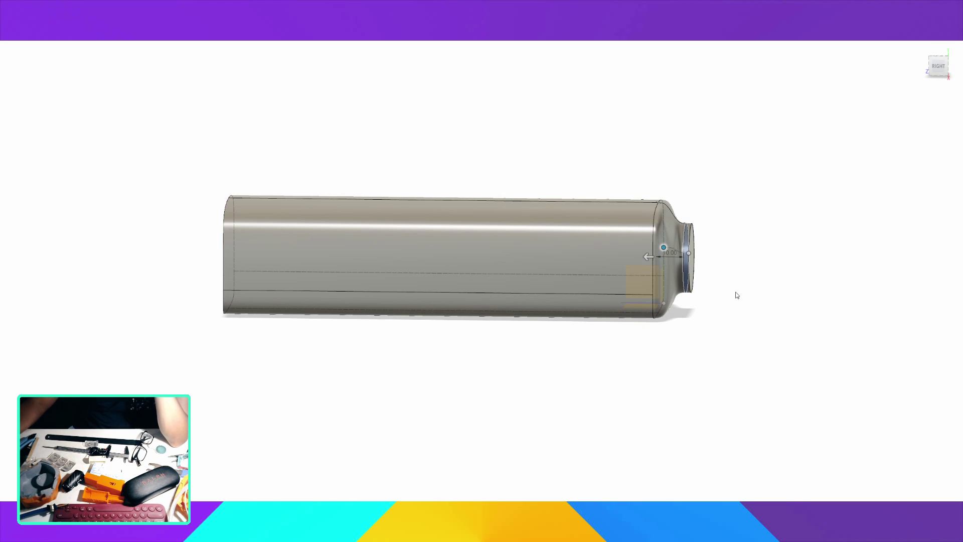
{"action": "mouse_move", "coordinate": [748, 281]}
{"action": "middle_mouse_down", "text": "shift"}
{"action": "mouse_move", "coordinate": [665, 282]}
{"action": "mouse_move", "coordinate": [725, 309]}
{"action": "middle_mouse_up", "text": "shift"}
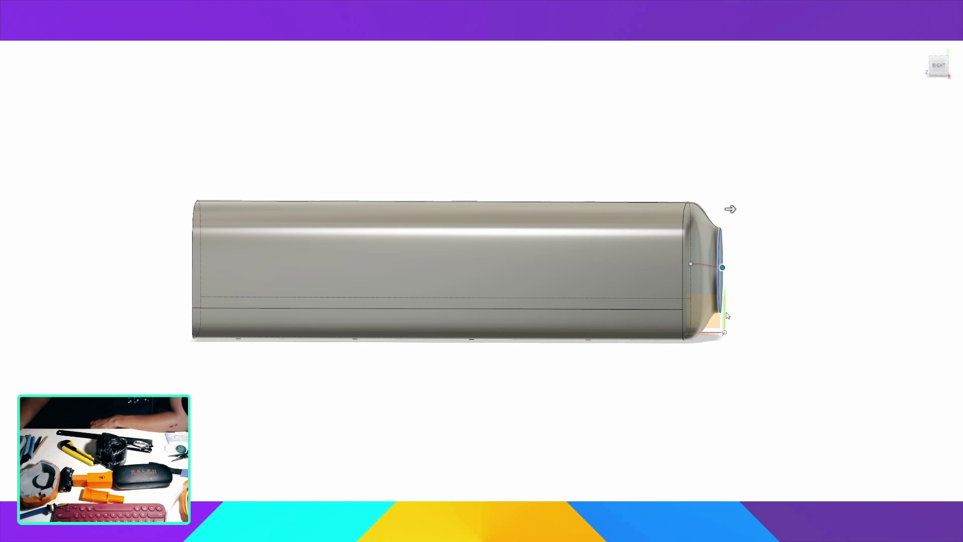
{"action": "mouse_move", "coordinate": [932, 189]}
{"action": "middle_mouse_down", "text": "shift"}
{"action": "mouse_move", "coordinate": [761, 282]}
{"action": "mouse_move", "coordinate": [608, 383]}
{"action": "mouse_move", "coordinate": [645, 390]}
{"action": "mouse_move", "coordinate": [643, 311]}
{"action": "mouse_move", "coordinate": [391, 233]}
{"action": "mouse_move", "coordinate": [538, 247]}
{"action": "middle_mouse_up", "text": "shift"}
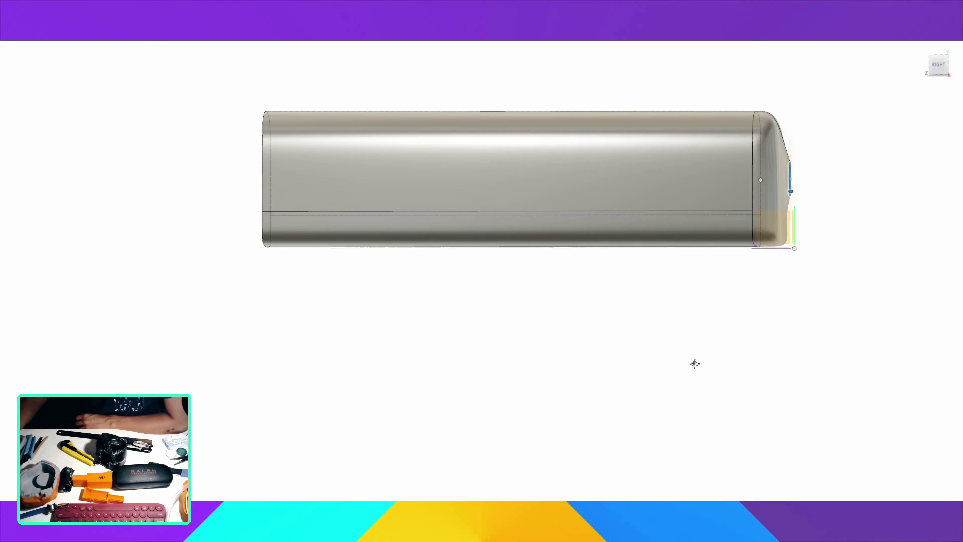
{"action": "mouse_move", "coordinate": [694, 363]}
{"action": "middle_mouse_down", "text": "shift"}
{"action": "mouse_move", "coordinate": [906, 169]}
{"action": "mouse_move", "coordinate": [898, 275]}
{"action": "mouse_move", "coordinate": [785, 283]}
{"action": "middle_mouse_up", "text": "shift"}
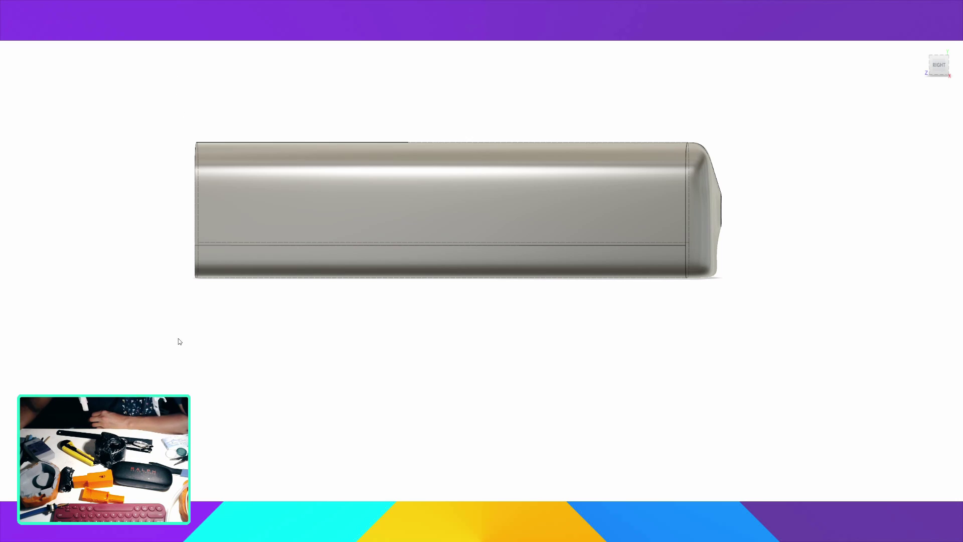
{"action": "middle_click_drag", "start_coordinate": [383, 387], "coordinate": [217, 108], "text": "shift"}
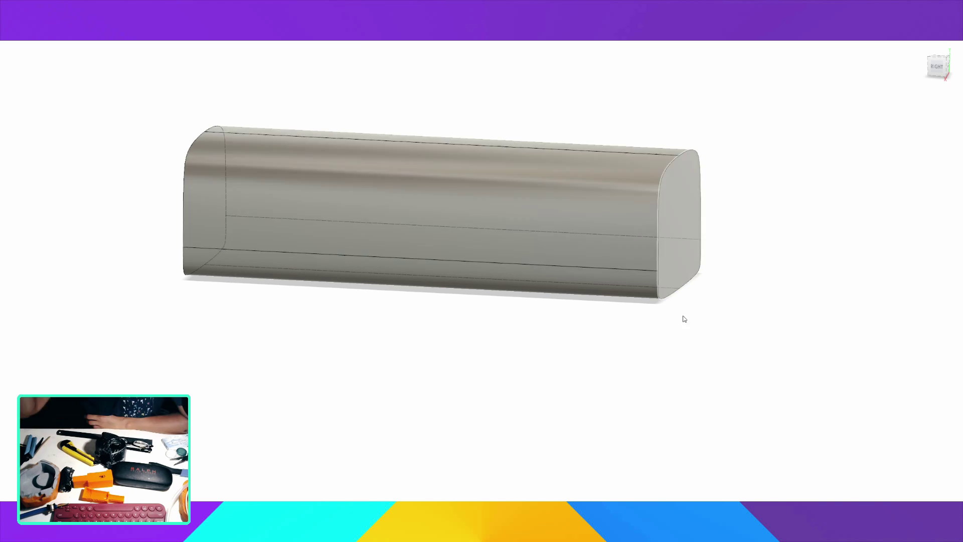
{"action": "middle_click_drag", "start_coordinate": [684, 318], "coordinate": [141, 79], "text": "shift"}
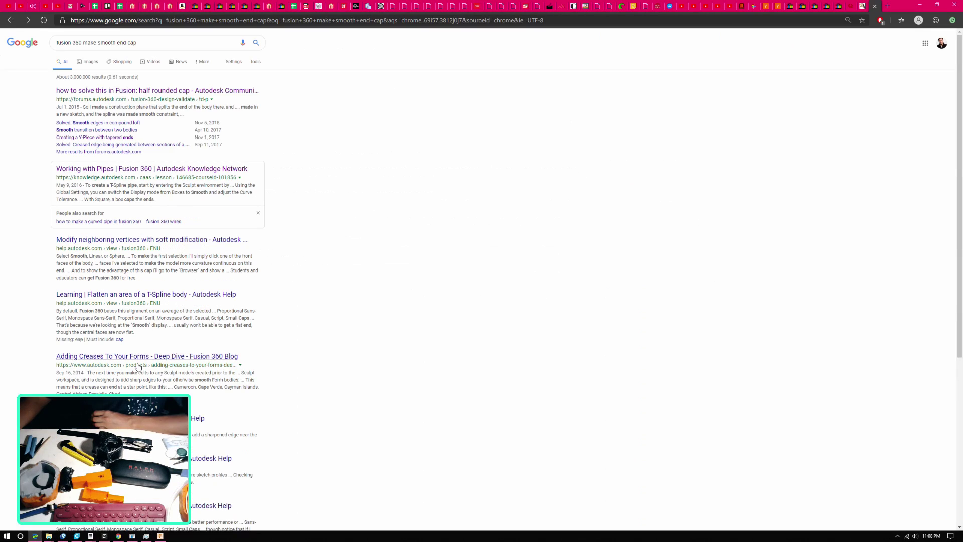
Step: Browse 'fusion 360 make smooth end cap' results and read the end-cap face forum thread
{"action": "left_click_drag", "start_coordinate": [97, 43], "coordinate": [154, 41]}
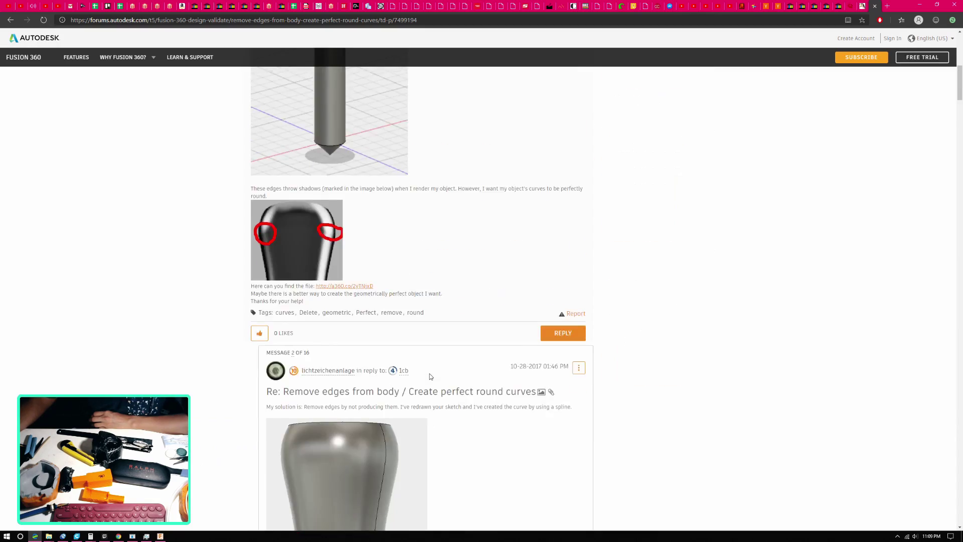
{"action": "scroll", "coordinate": [437, 379], "scroll_direction": "down", "scroll_amount": 10}
{"action": "scroll", "coordinate": [436, 378], "scroll_direction": "down", "scroll_amount": 10}
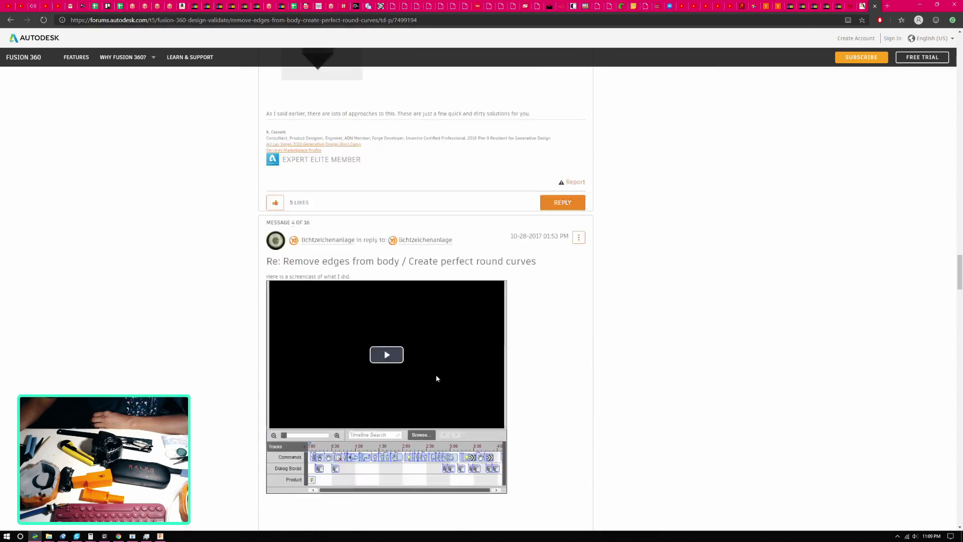
{"action": "scroll", "coordinate": [435, 375], "scroll_direction": "down", "scroll_amount": 10}
{"action": "key", "text": "alt+Left"}
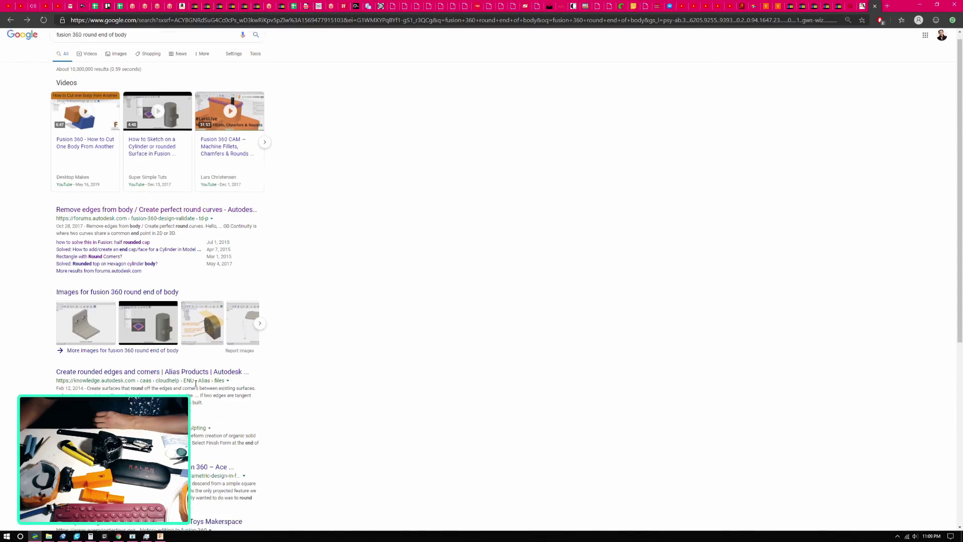
{"action": "left_click", "coordinate": [143, 257]}
{"action": "scroll", "coordinate": [270, 285], "scroll_direction": "down", "scroll_amount": 10}
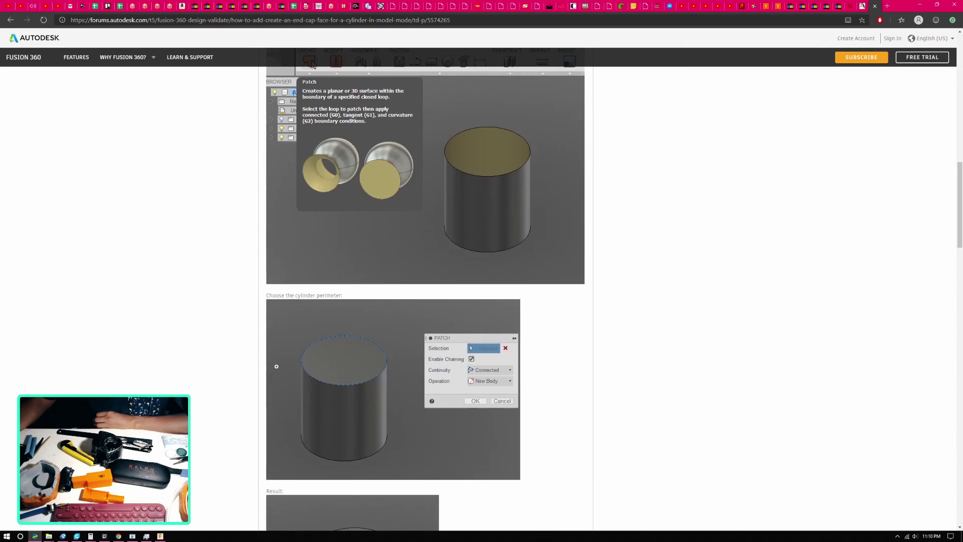
{"action": "scroll", "coordinate": [270, 285], "scroll_direction": "down", "scroll_amount": 5}
{"action": "scroll", "coordinate": [270, 285], "scroll_direction": "up", "scroll_amount": 3}
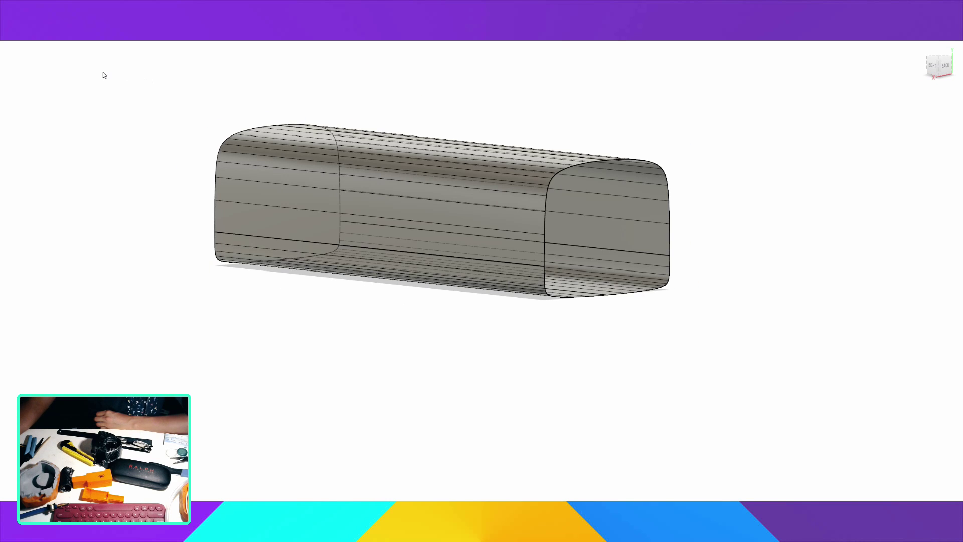
Step: Select only the open end's outline on the hollow bar, then view it from an angled back view
{"action": "left_click", "coordinate": [616, 202]}
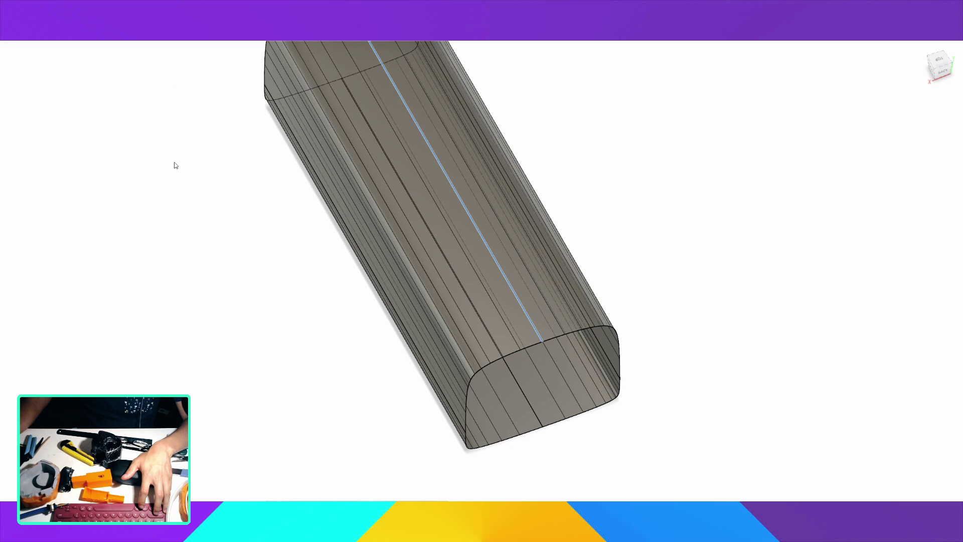
{"action": "left_click", "coordinate": [176, 165]}
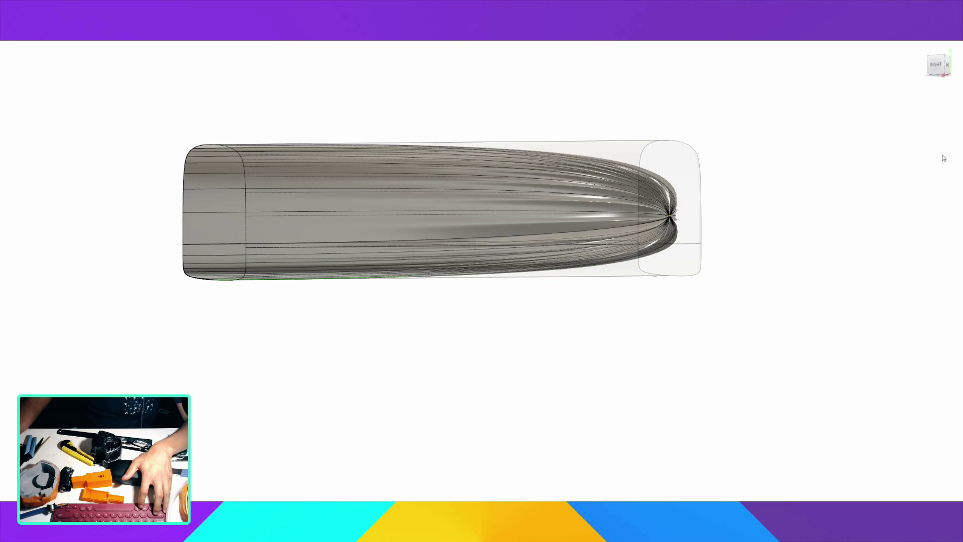
{"action": "mouse_move", "coordinate": [818, 229]}
{"action": "middle_mouse_down", "text": "shift"}
{"action": "mouse_move", "coordinate": [938, 172]}
{"action": "mouse_move", "coordinate": [713, 236]}
{"action": "mouse_move", "coordinate": [750, 240]}
{"action": "mouse_move", "coordinate": [226, 106]}
{"action": "middle_mouse_up", "text": "shift"}
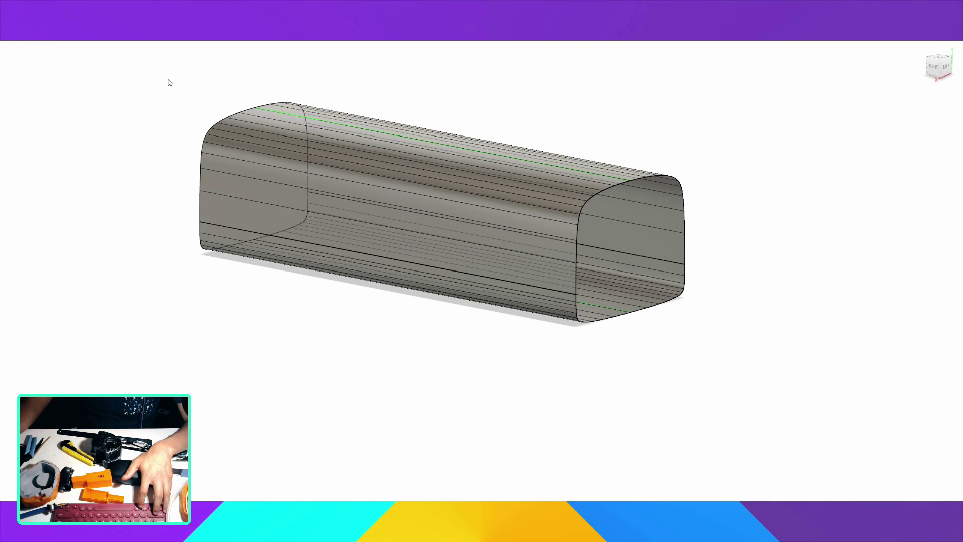